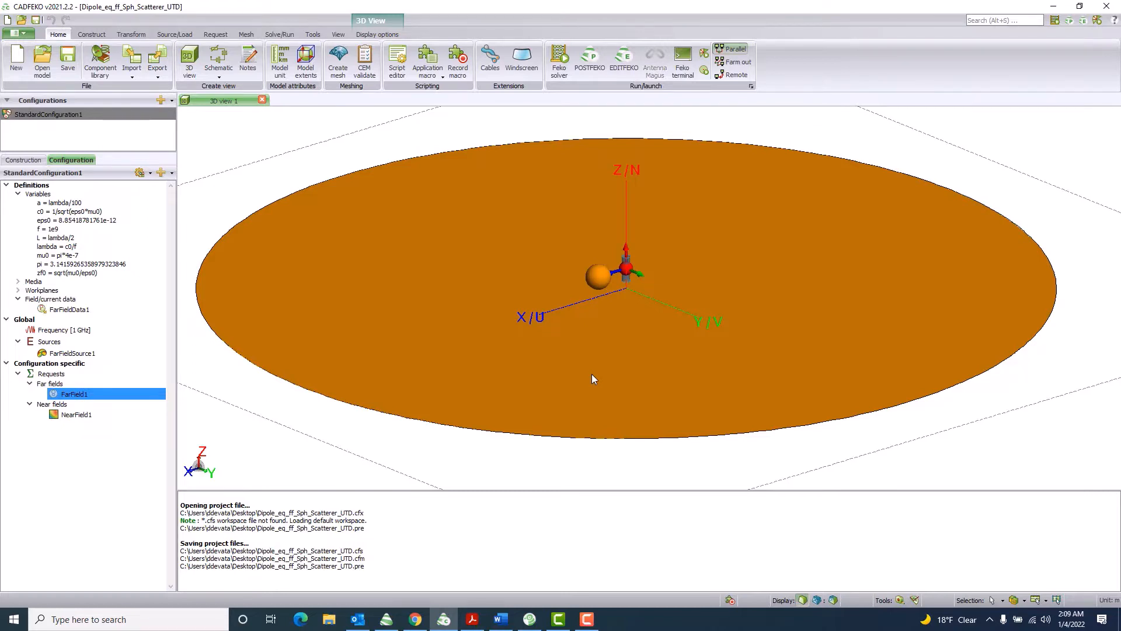
Step: Switch from CADFEKO to newFASANT and start a new GTD project
{"action": "left_click", "coordinate": [1050, 7]}
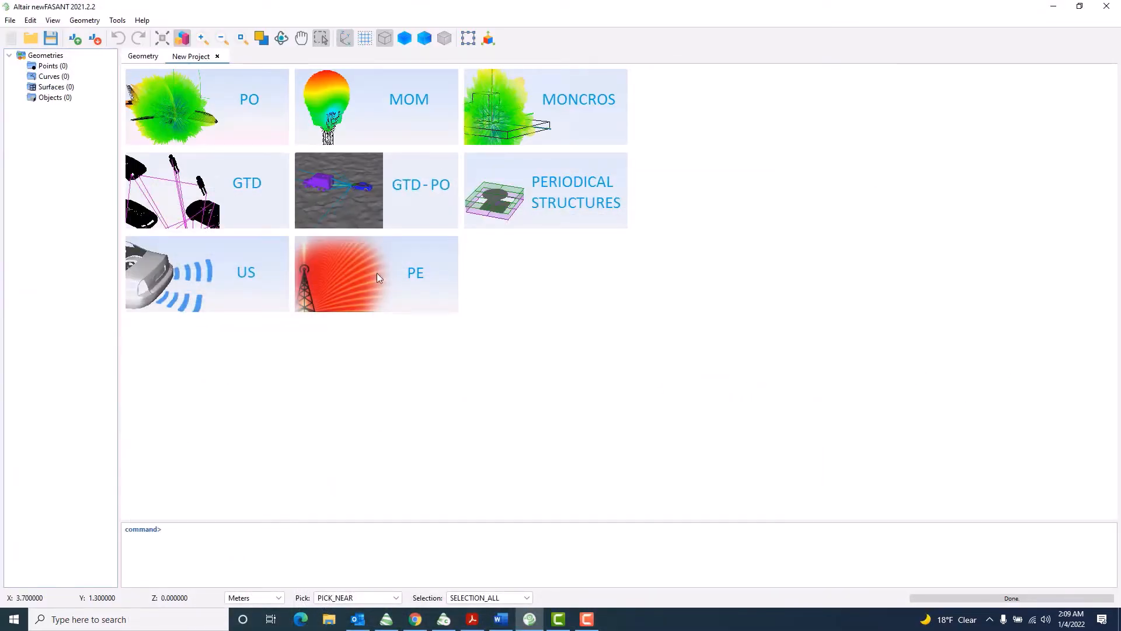
{"action": "left_click", "coordinate": [231, 185]}
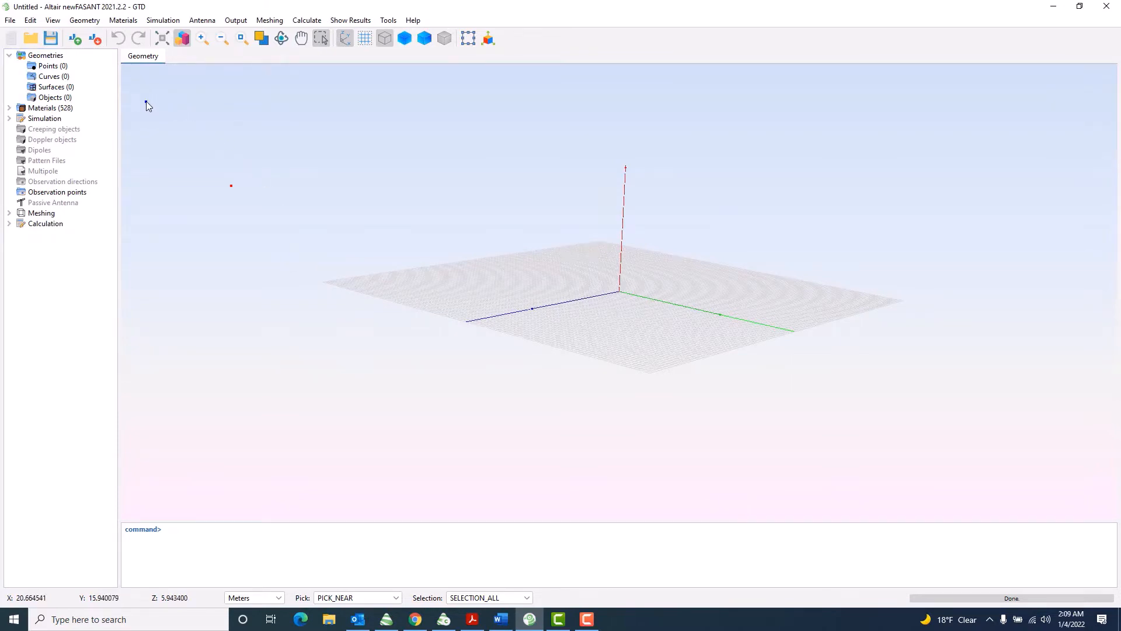
Step: Create an elliptical surface centred at 0 0 0 with x and y radii of 100*0.3
{"action": "left_click", "coordinate": [97, 25]}
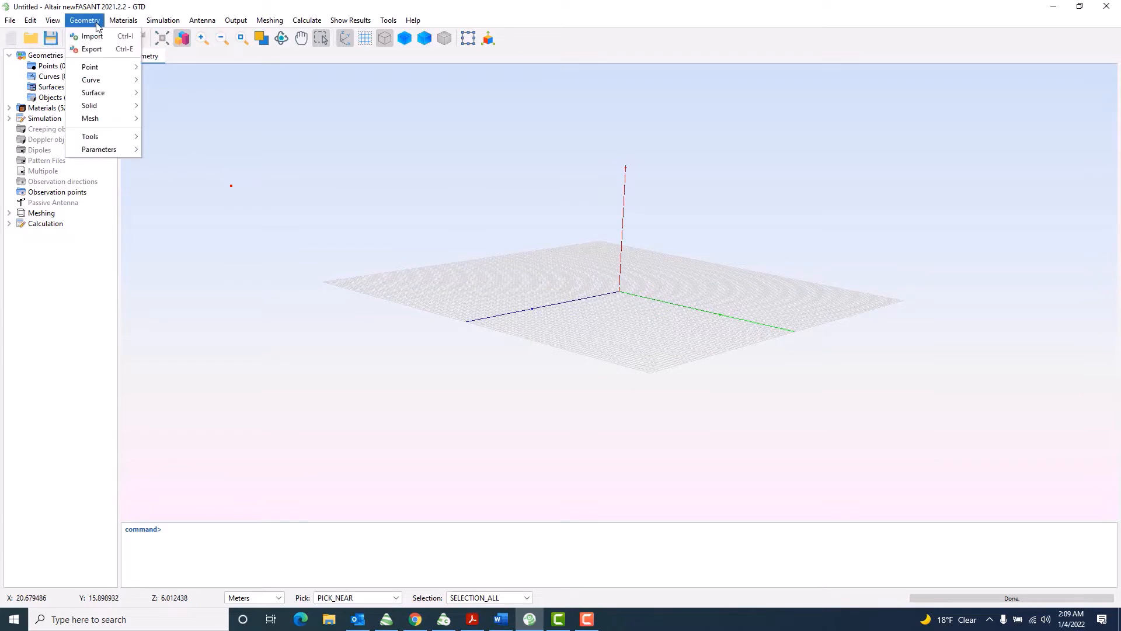
{"action": "mouse_move", "coordinate": [110, 92]}
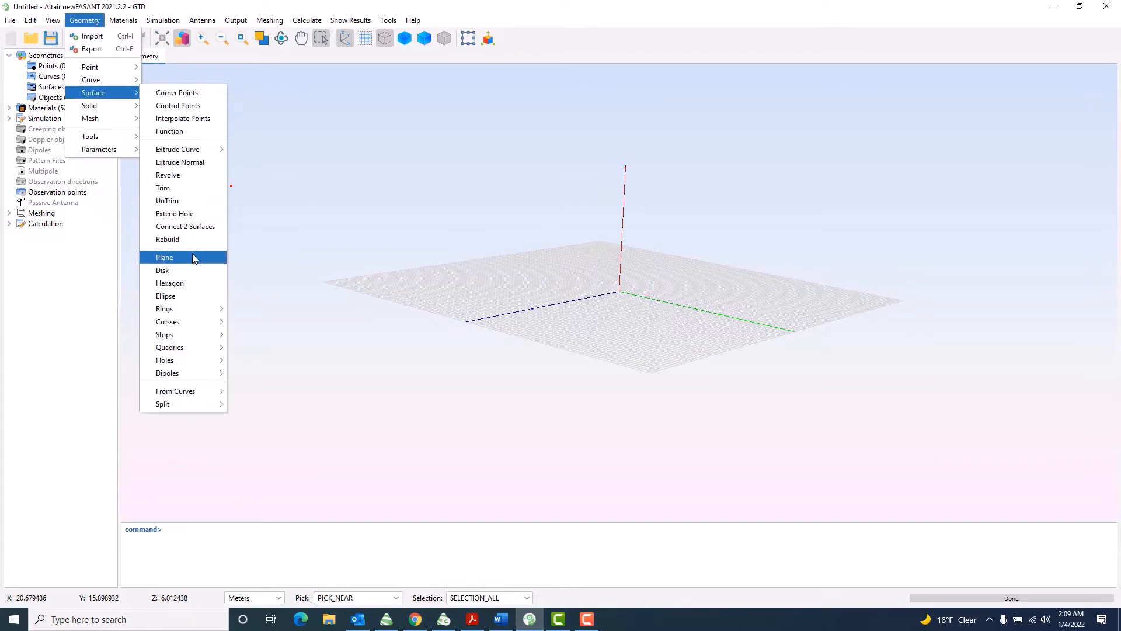
{"action": "left_click", "coordinate": [186, 299]}
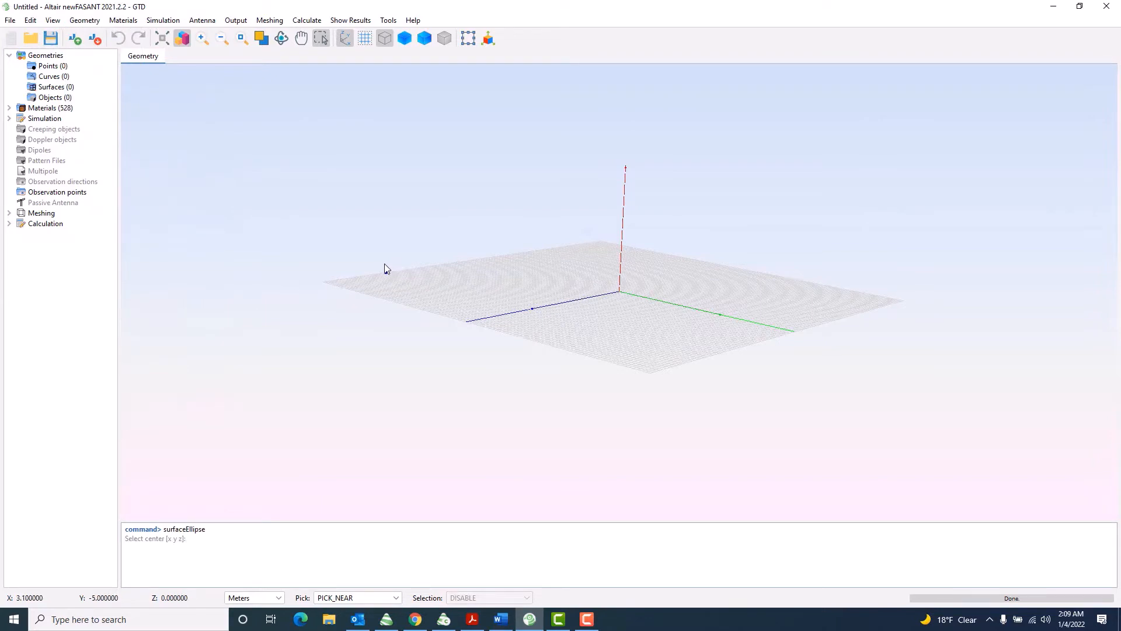
{"action": "type", "text": "0 0 0"}
{"action": "key", "text": "Return"}
{"action": "type", "text": "100*03.3"}
{"action": "key", "text": "Return"}
{"action": "type", "text": "100*0.3"}
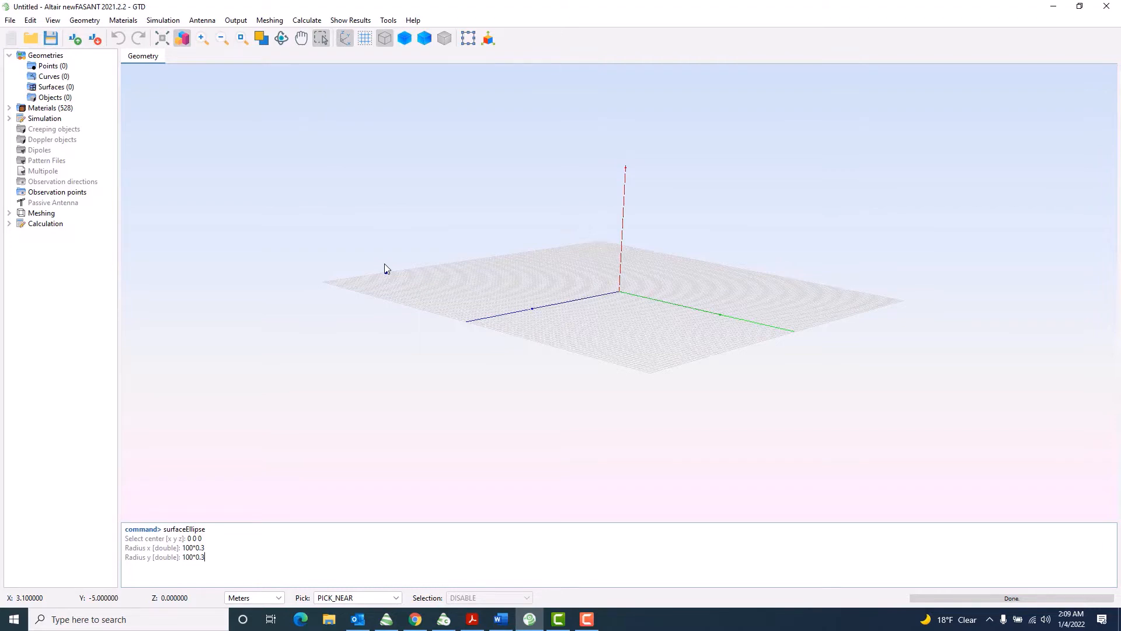
{"action": "key", "text": "Return"}
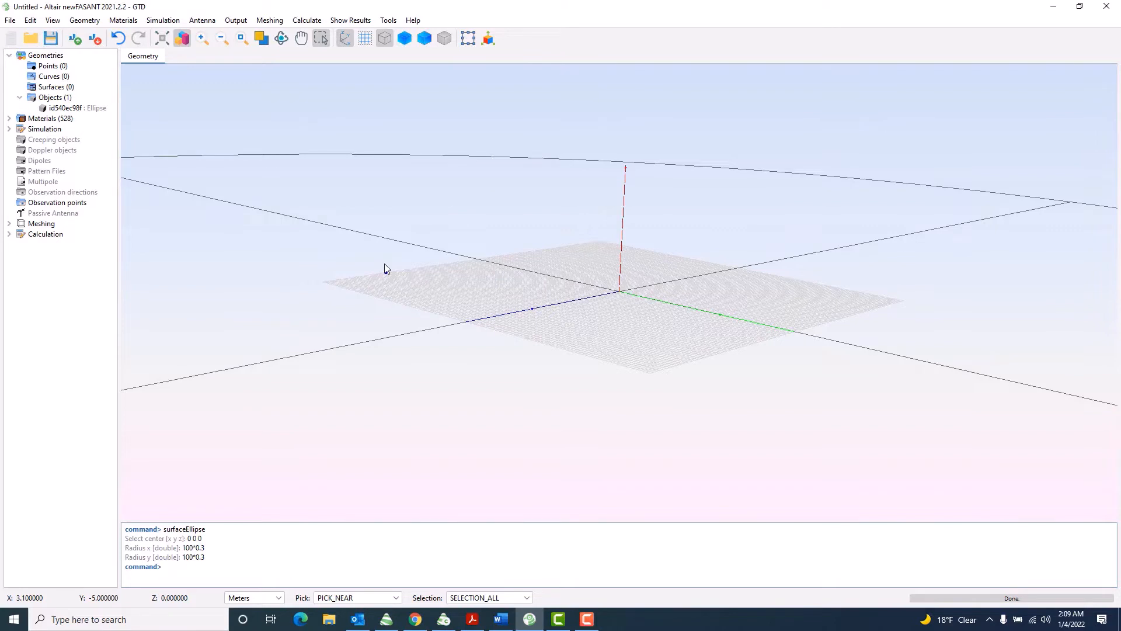
Step: Create a solid sphere centred at 8*0.3 0 5*0.3 with a radius of 3*0.3
{"action": "left_click", "coordinate": [87, 23]}
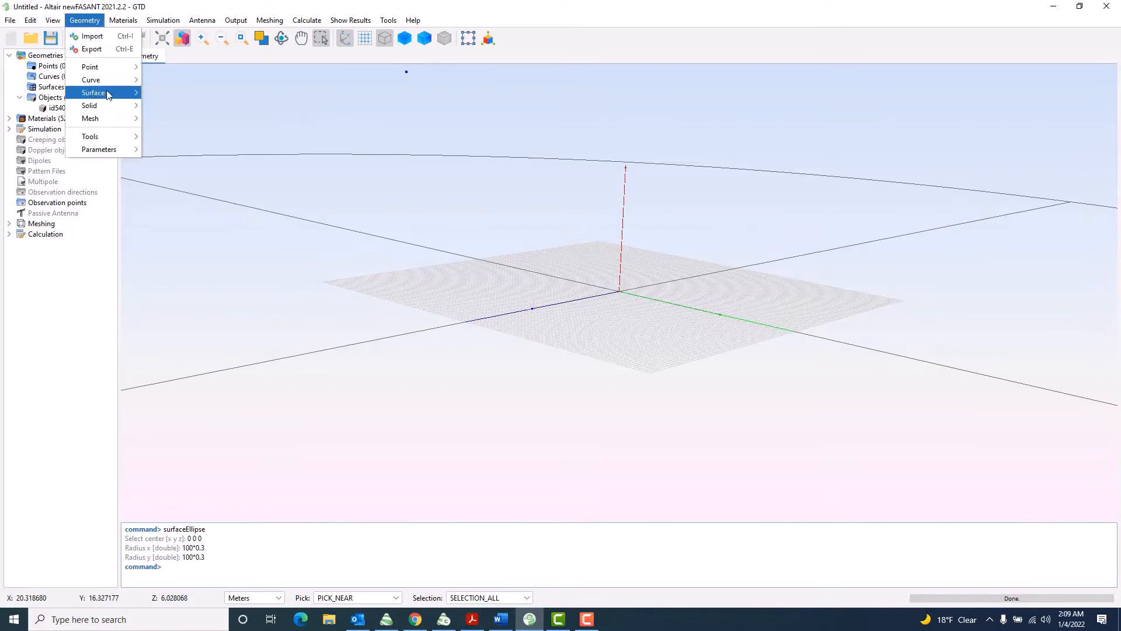
{"action": "mouse_move", "coordinate": [103, 108]}
{"action": "left_click", "coordinate": [167, 209]}
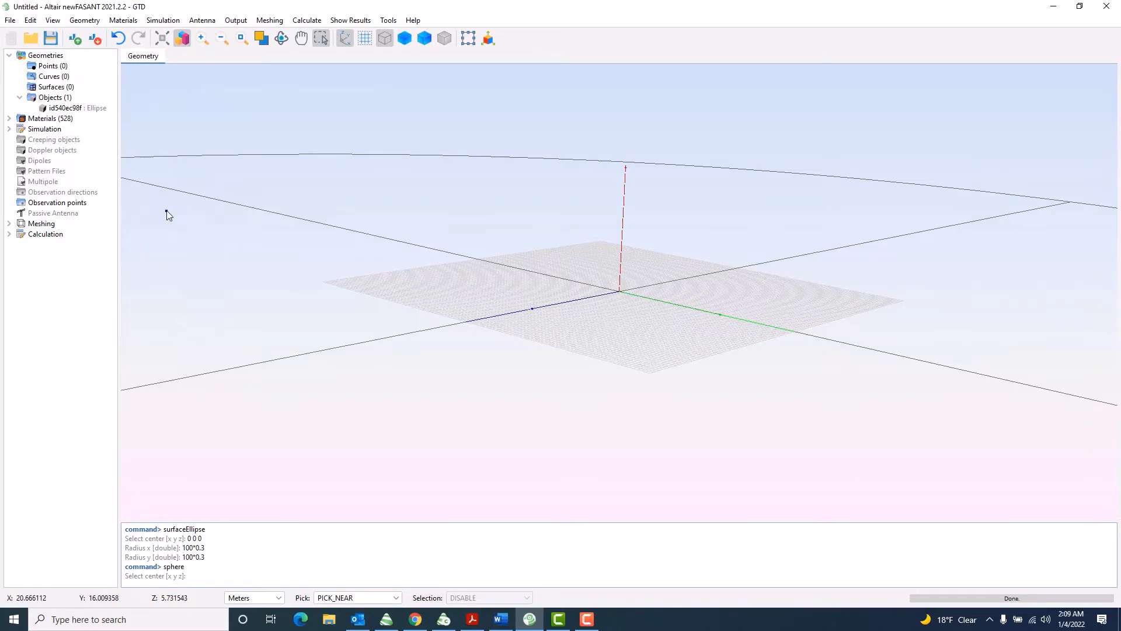
{"action": "type", "text": "8*0.3 0 5*0.3"}
{"action": "key", "text": "Return"}
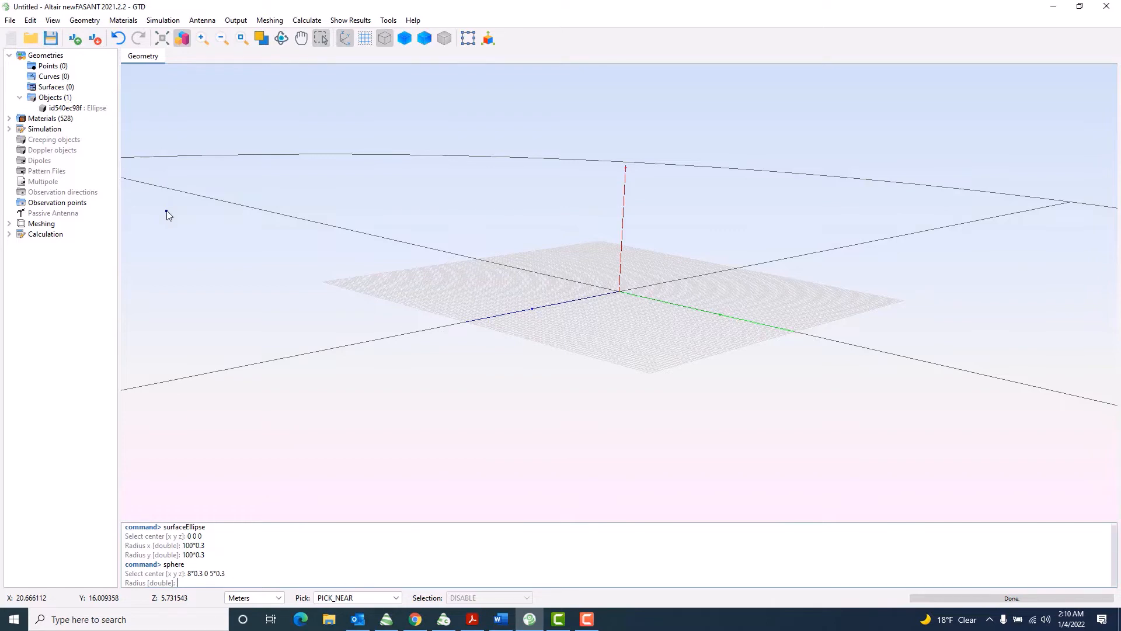
{"action": "type", "text": "3*0.3"}
{"action": "key", "text": "Return"}
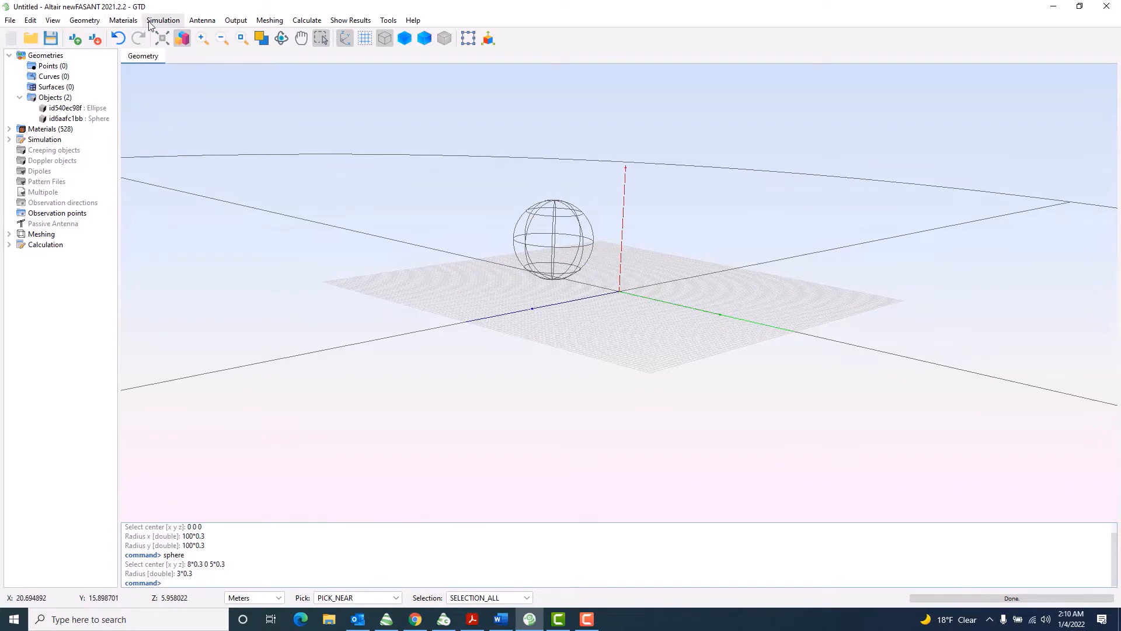
Step: Add a single electric dipole antenna at Z 1.5 above the origin and save it
{"action": "left_click", "coordinate": [203, 21]}
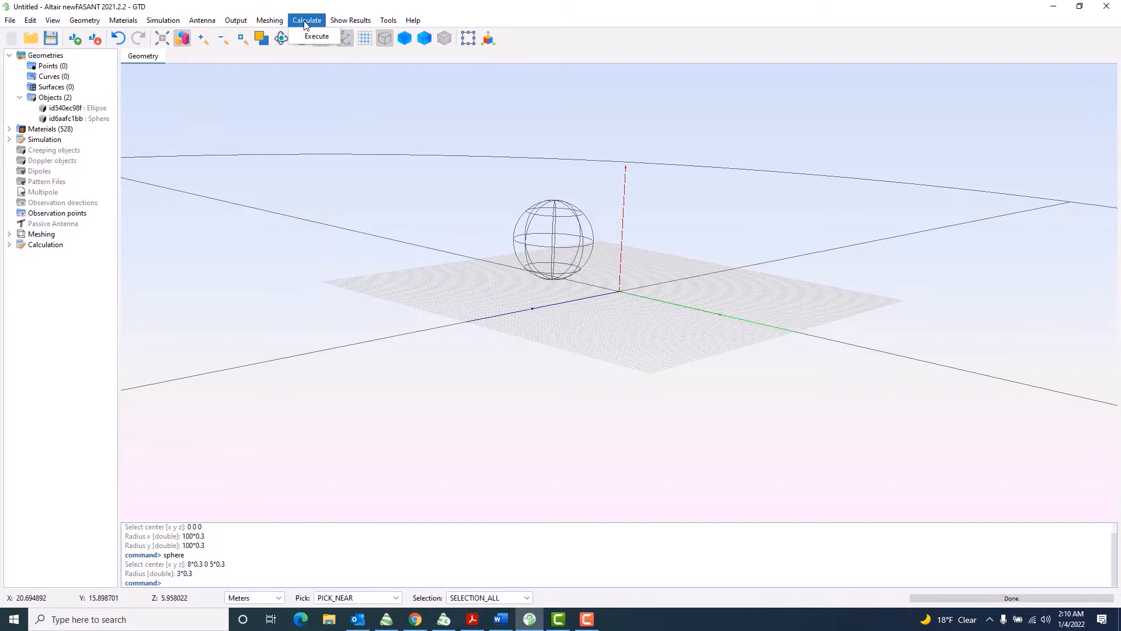
{"action": "left_click", "coordinate": [209, 23]}
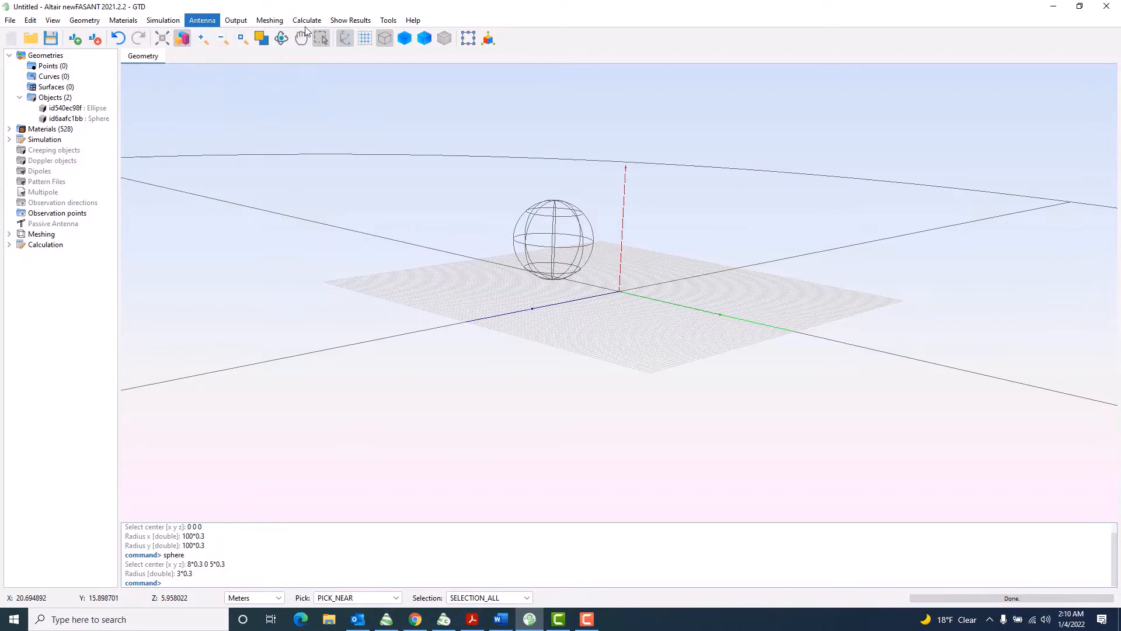
{"action": "left_click", "coordinate": [209, 21]}
{"action": "mouse_move", "coordinate": [234, 33]}
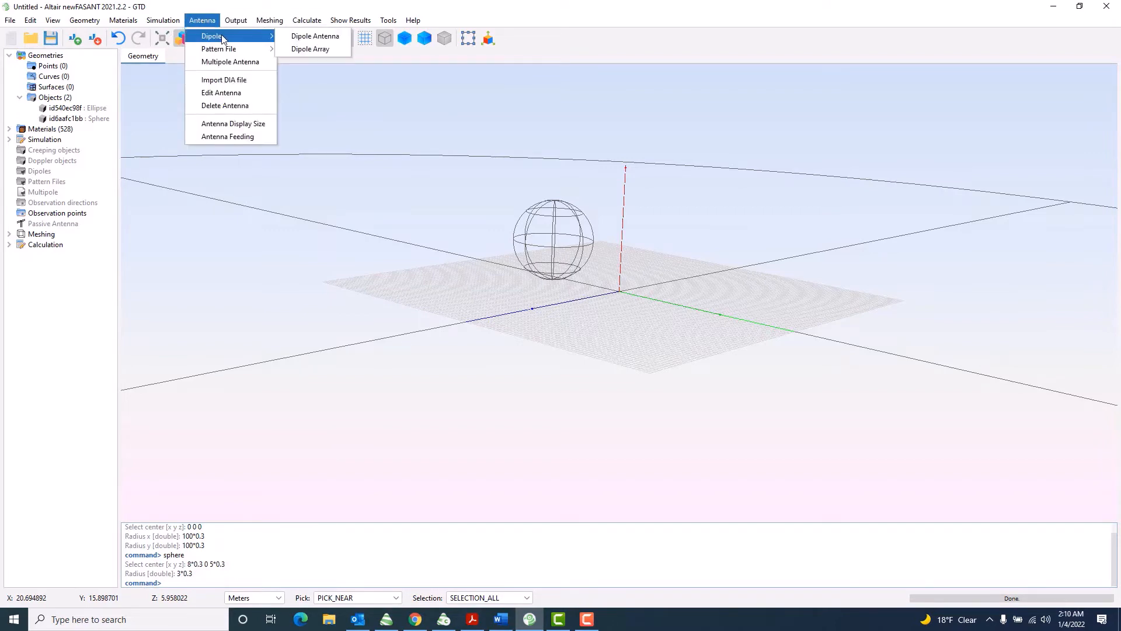
{"action": "left_click", "coordinate": [294, 37]}
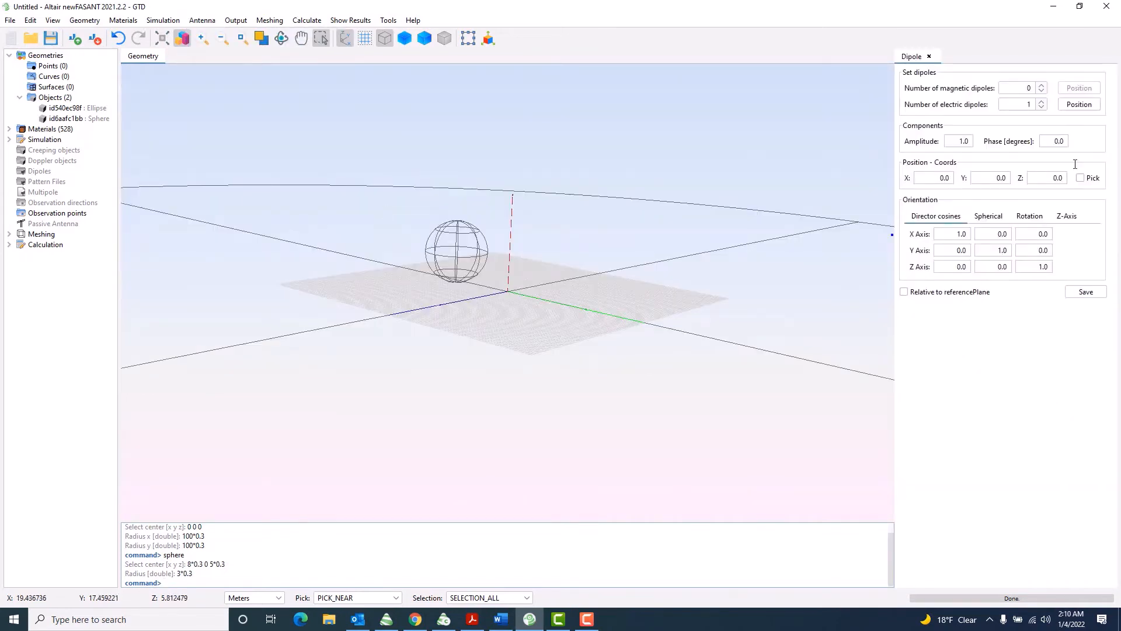
{"action": "double_click", "coordinate": [1052, 179]}
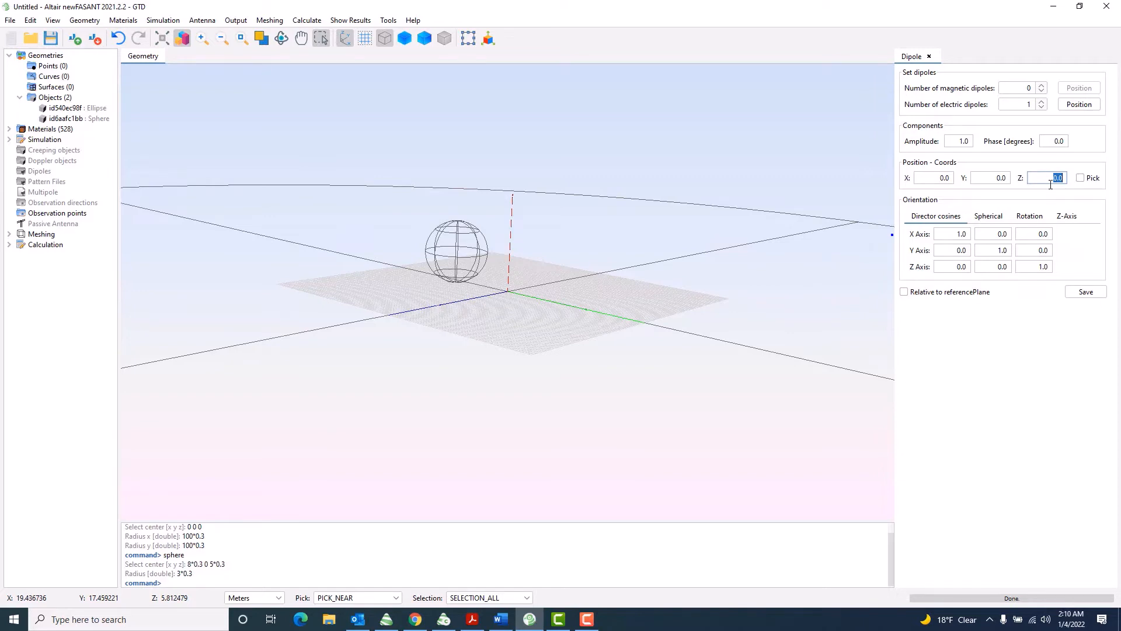
{"action": "type", "text": "1.5"}
{"action": "left_click", "coordinate": [1088, 292]}
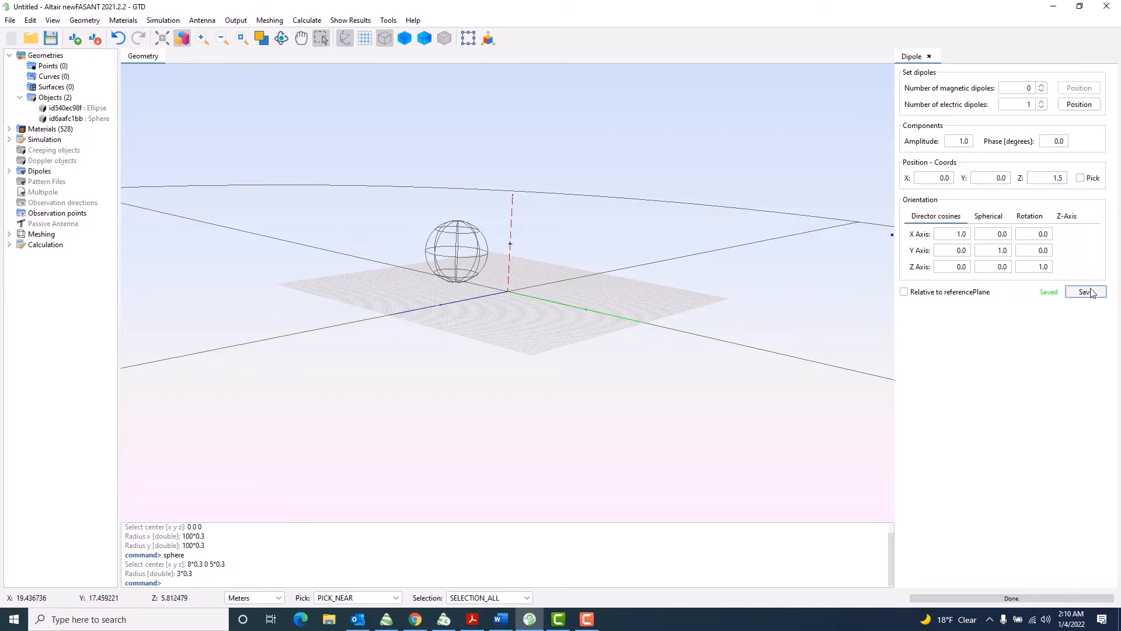
{"action": "scroll", "coordinate": [510, 150], "scroll_direction": "up", "scroll_amount": 5}
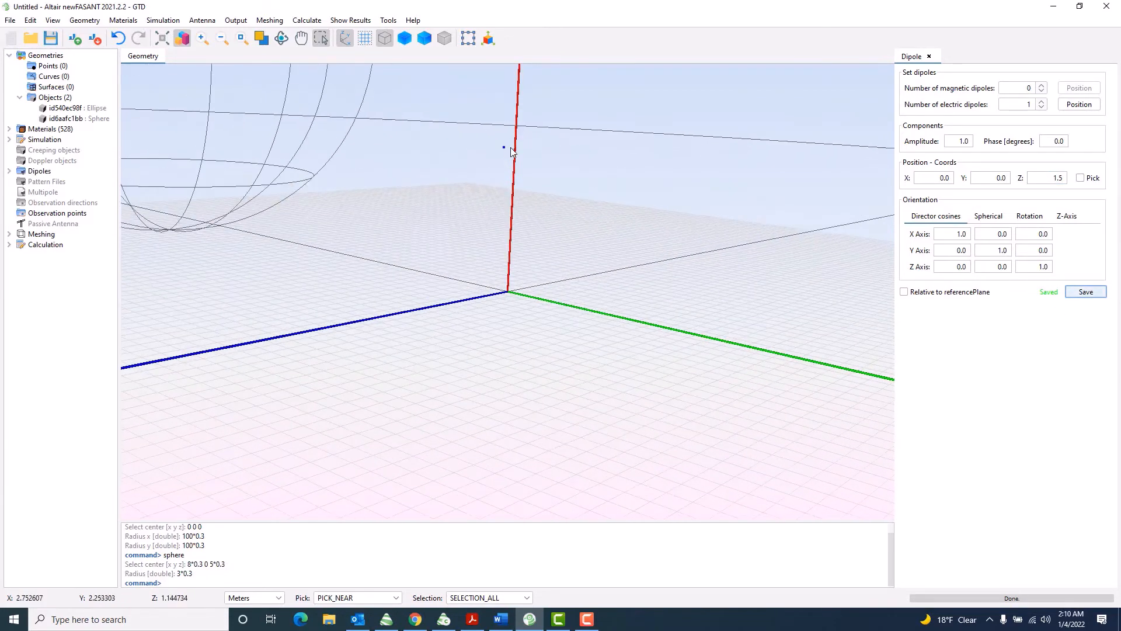
{"action": "scroll", "coordinate": [520, 120], "scroll_direction": "down", "scroll_amount": 3}
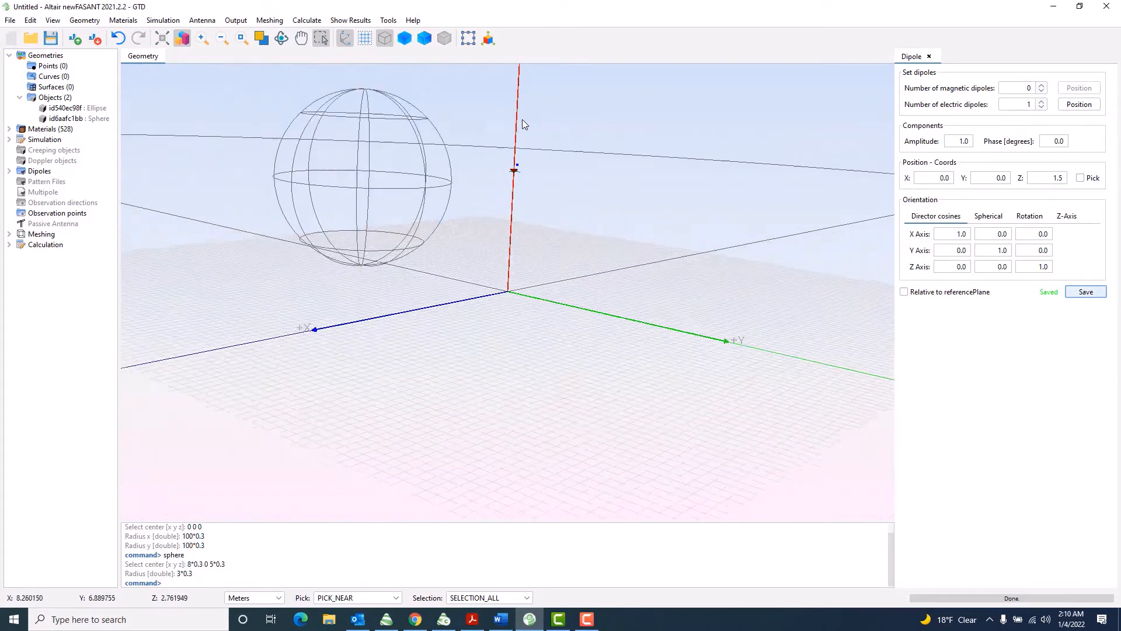
{"action": "scroll", "coordinate": [520, 129], "scroll_direction": "down", "scroll_amount": 3}
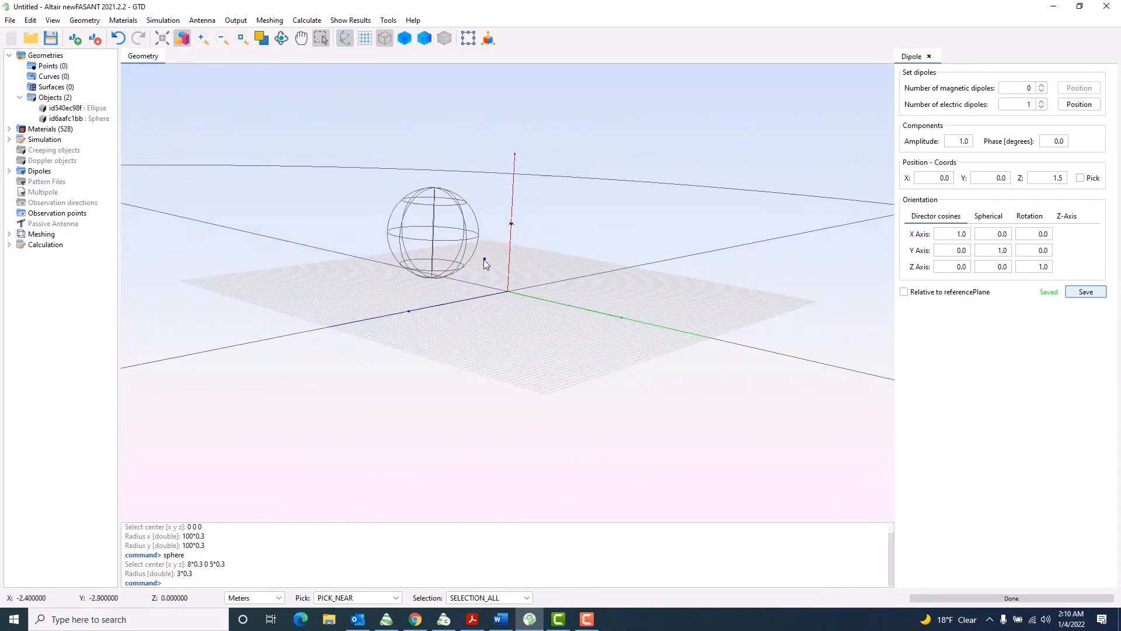
Step: Set the simulation parameters to 1 GHz initial frequency, 2 bounces, creeping effects and ray-tracing output enabled, and save them
{"action": "left_click", "coordinate": [175, 22]}
{"action": "left_click", "coordinate": [175, 37]}
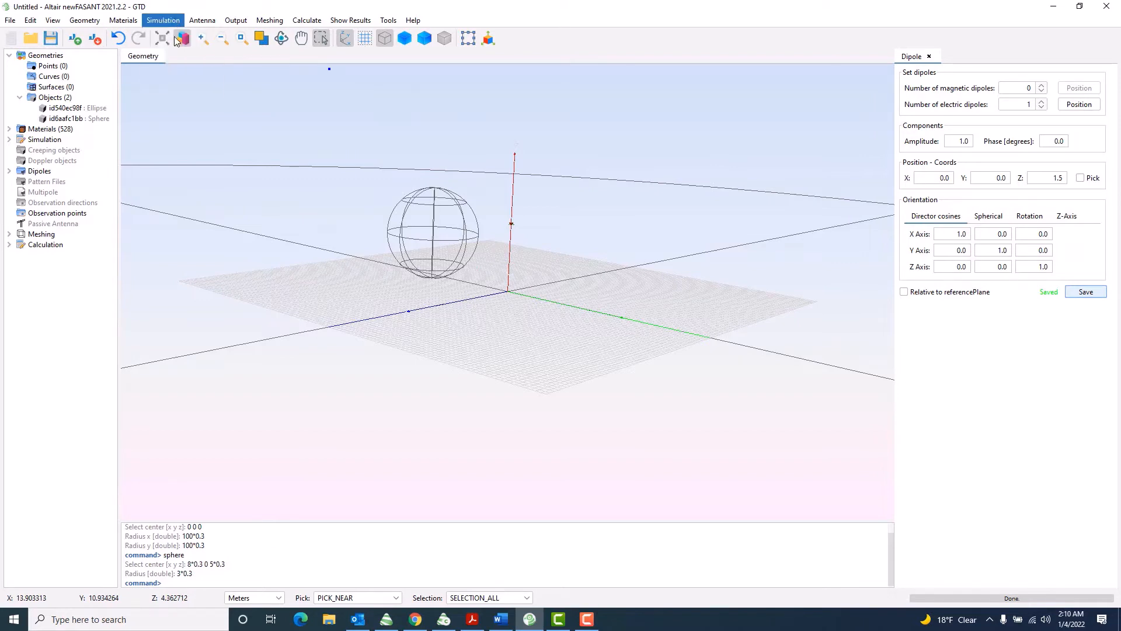
{"action": "left_click", "coordinate": [971, 57]}
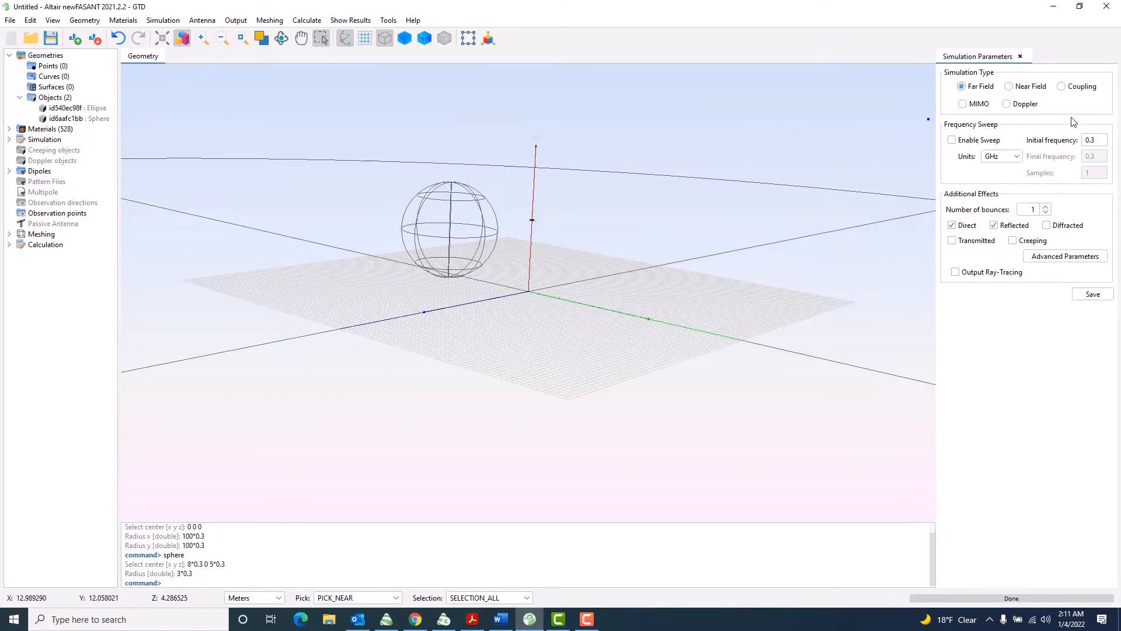
{"action": "double_click", "coordinate": [1079, 141]}
{"action": "type", "text": "1"}
{"action": "left_click", "coordinate": [1046, 207]}
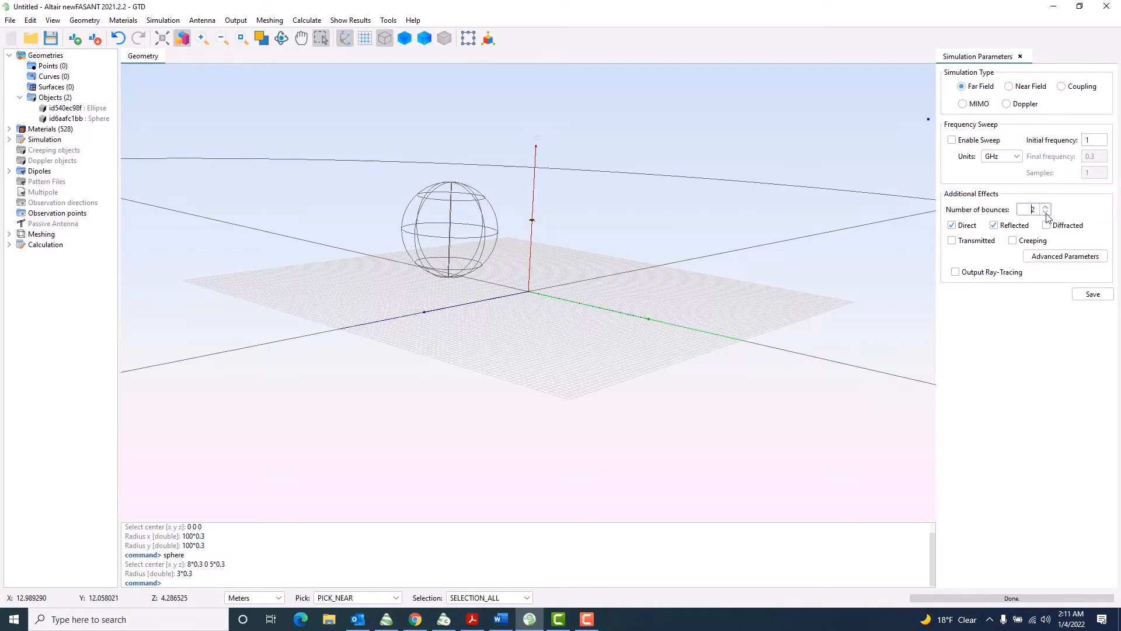
{"action": "left_click", "coordinate": [1015, 243]}
{"action": "left_click", "coordinate": [975, 274]}
{"action": "left_click", "coordinate": [1092, 294]}
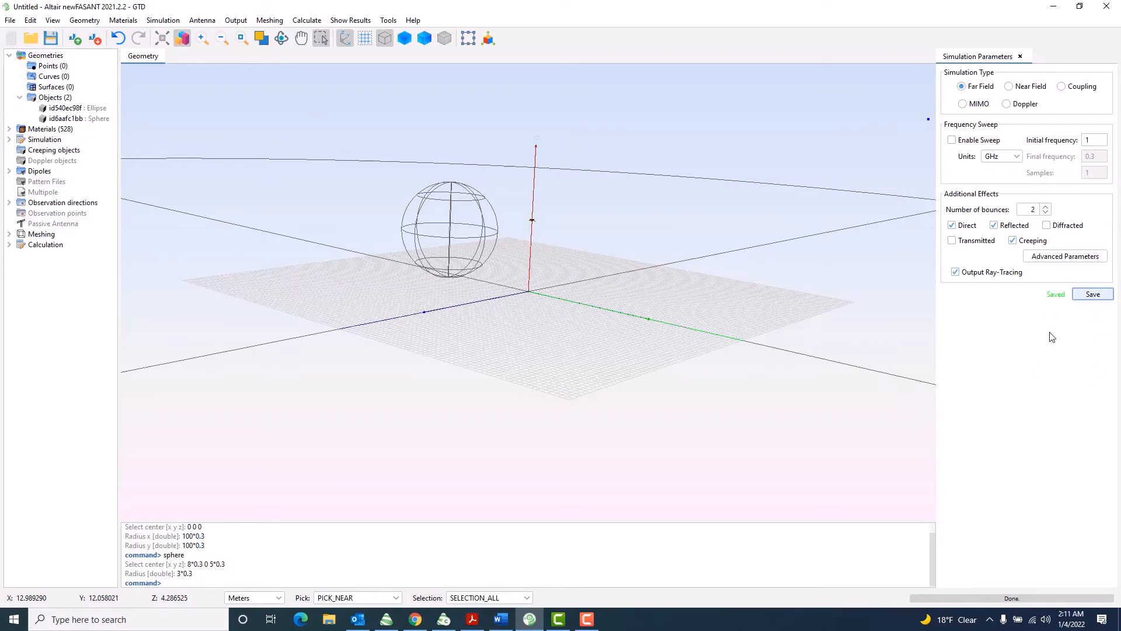
Step: Define the observation directions with a final cut of 90, 91 points and a final point of 90, and save them
{"action": "left_click", "coordinate": [235, 20]}
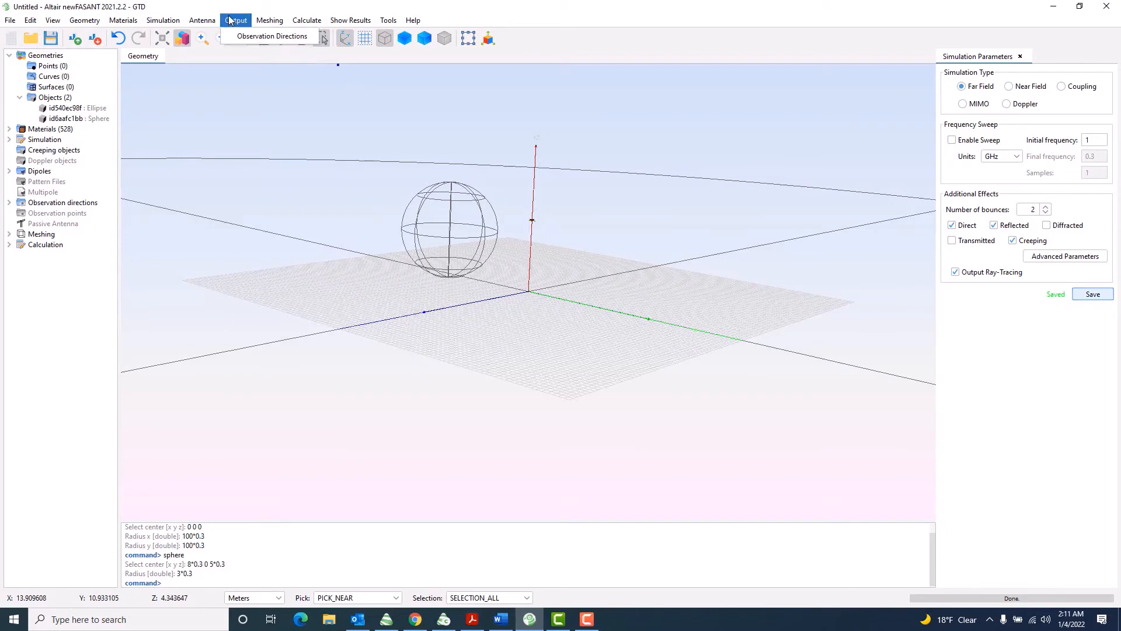
{"action": "left_click", "coordinate": [272, 36]}
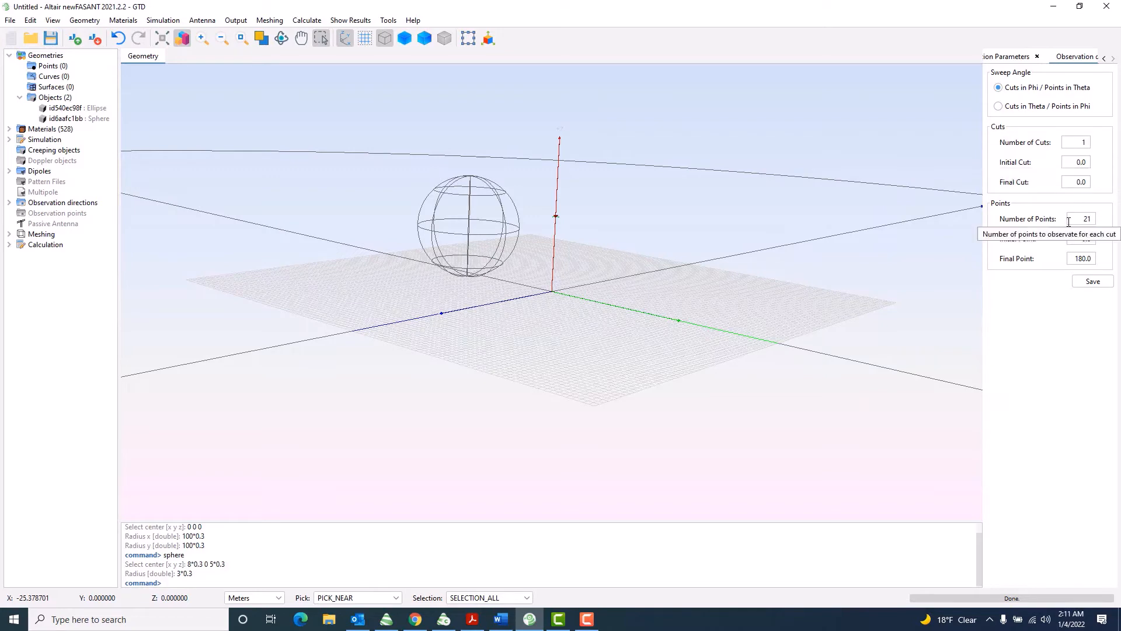
{"action": "double_click", "coordinate": [1076, 180]}
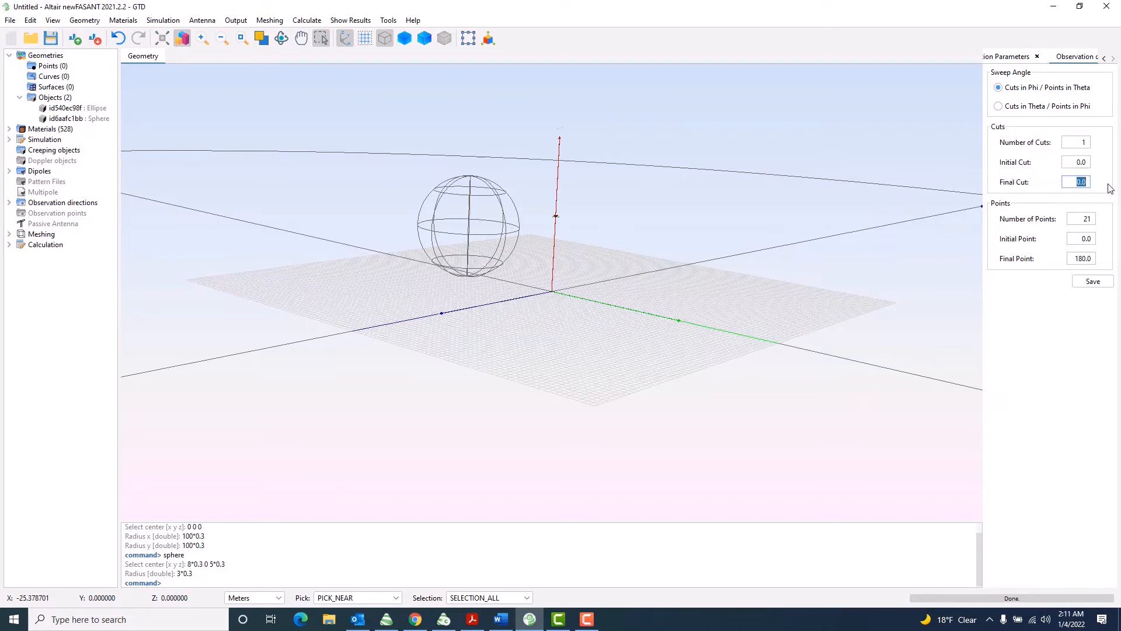
{"action": "type", "text": "90"}
{"action": "double_click", "coordinate": [1087, 219]}
{"action": "type", "text": "91"}
{"action": "double_click", "coordinate": [1076, 260]}
{"action": "type", "text": "9"}
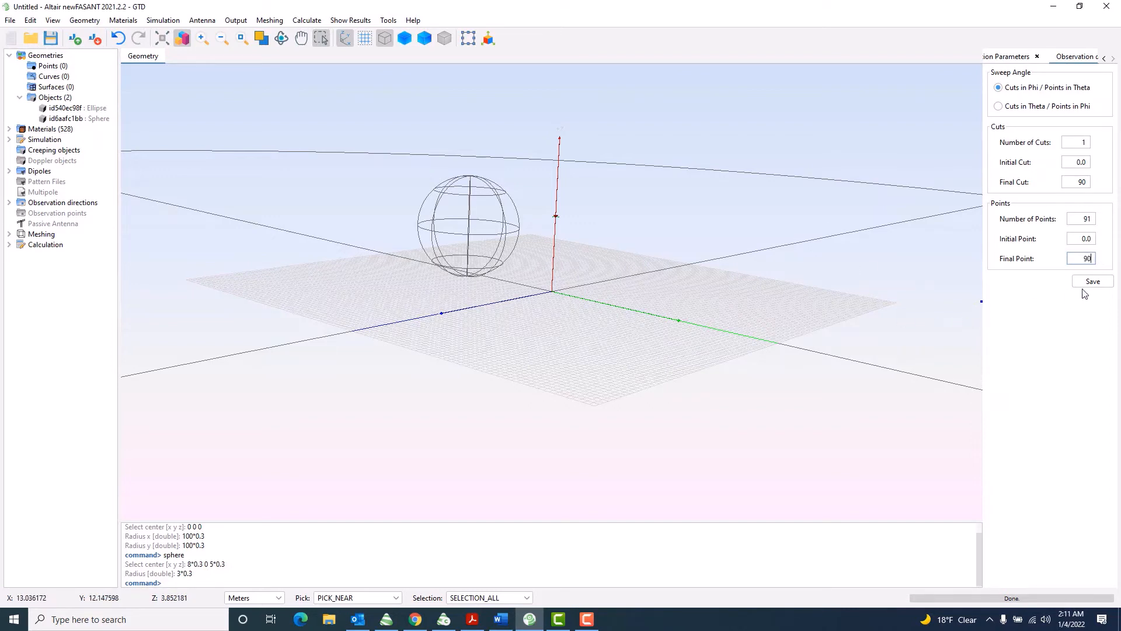
{"action": "left_click", "coordinate": [1090, 285]}
Step: Open the mesh creation settings and set the number of meshing processors to 8
{"action": "left_click", "coordinate": [271, 24]}
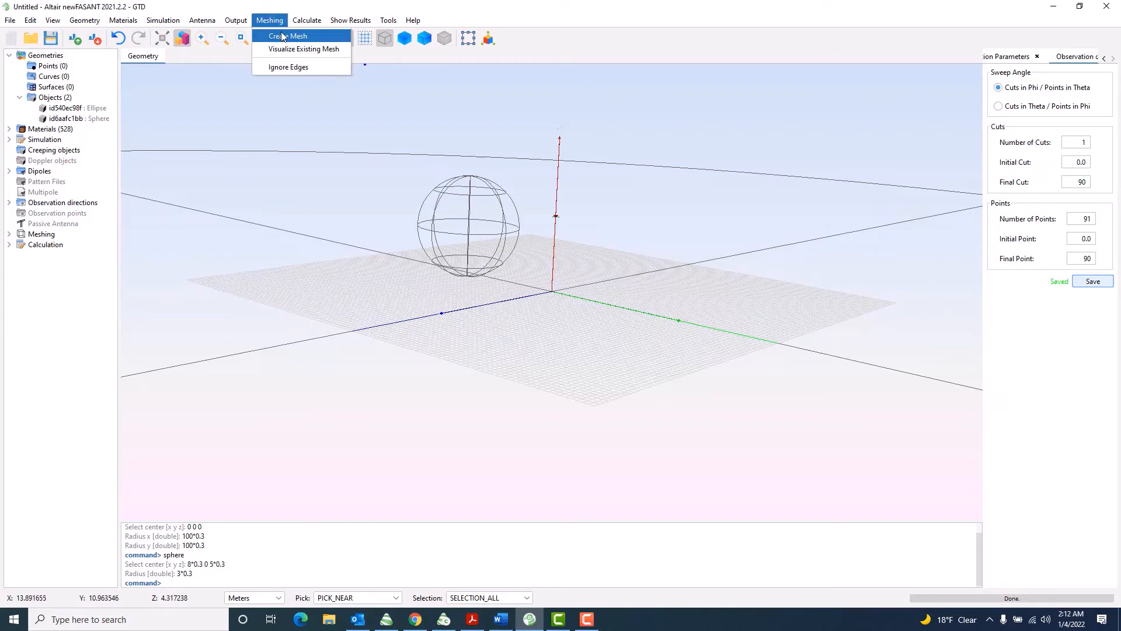
{"action": "left_click", "coordinate": [282, 36]}
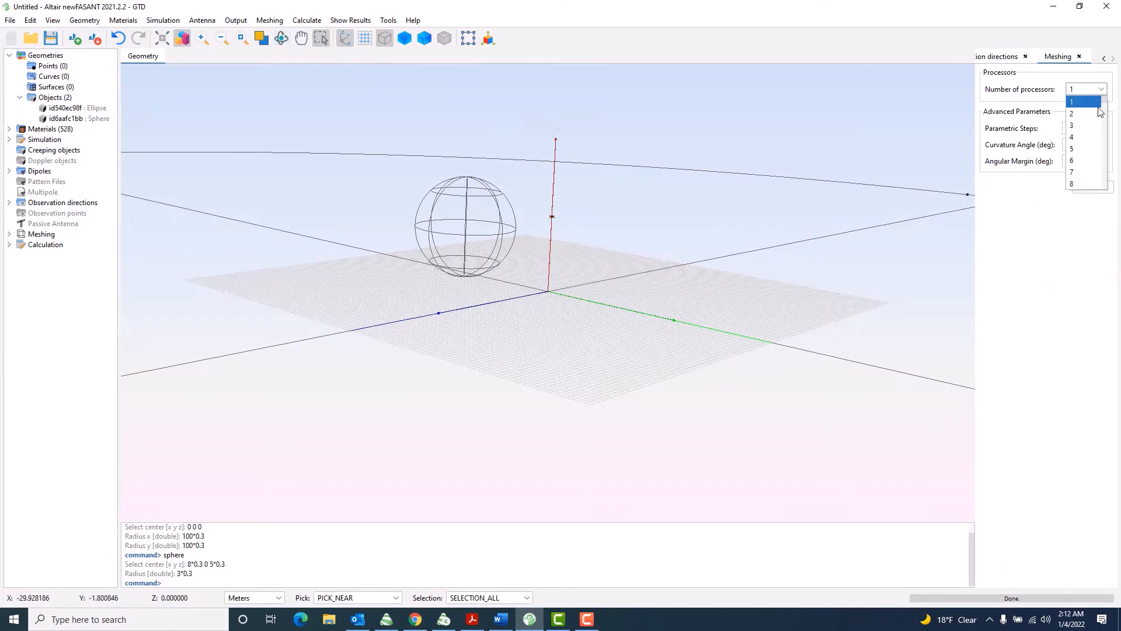
{"action": "left_click", "coordinate": [1084, 183]}
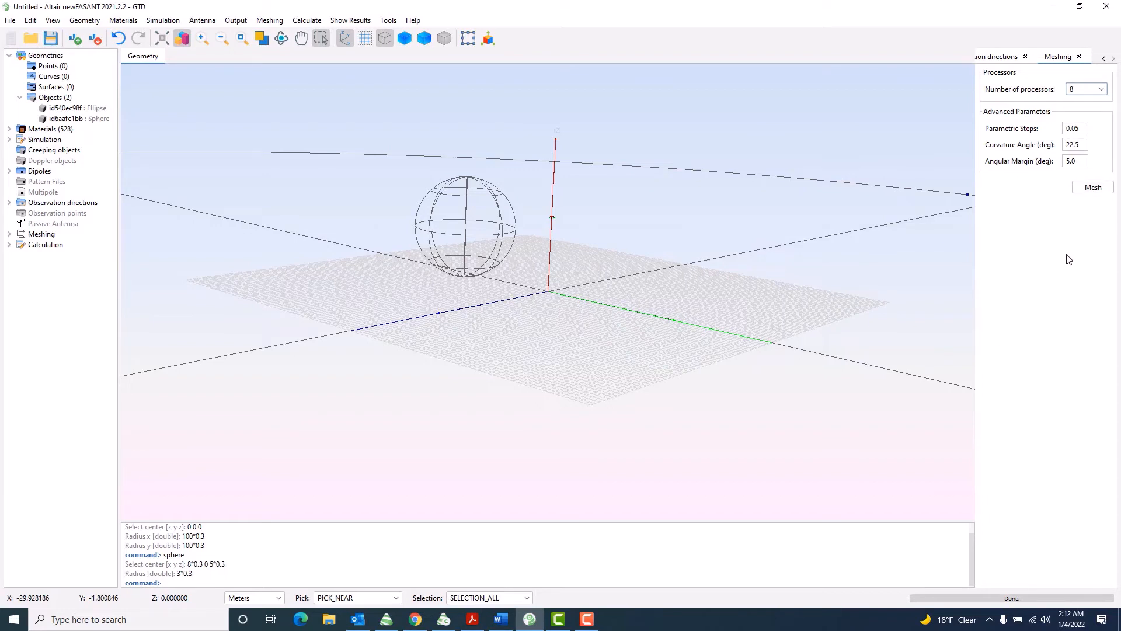
Step: Try to execute the simulation with the number of calculation processors set to 8
{"action": "left_click", "coordinate": [308, 21]}
{"action": "left_click", "coordinate": [314, 36]}
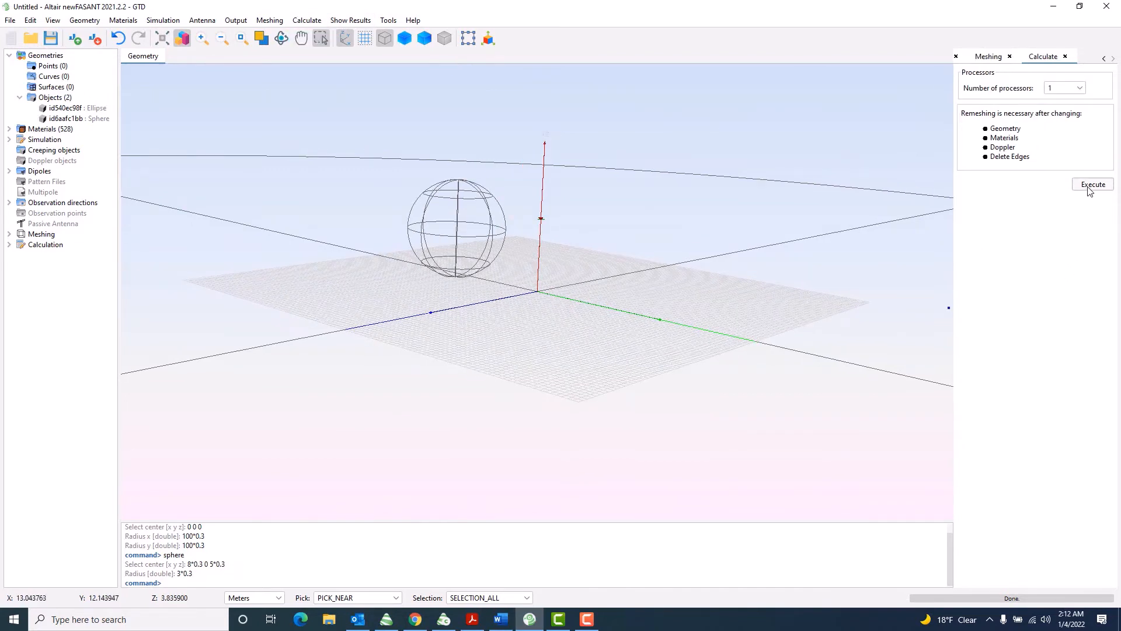
{"action": "left_click", "coordinate": [1068, 89]}
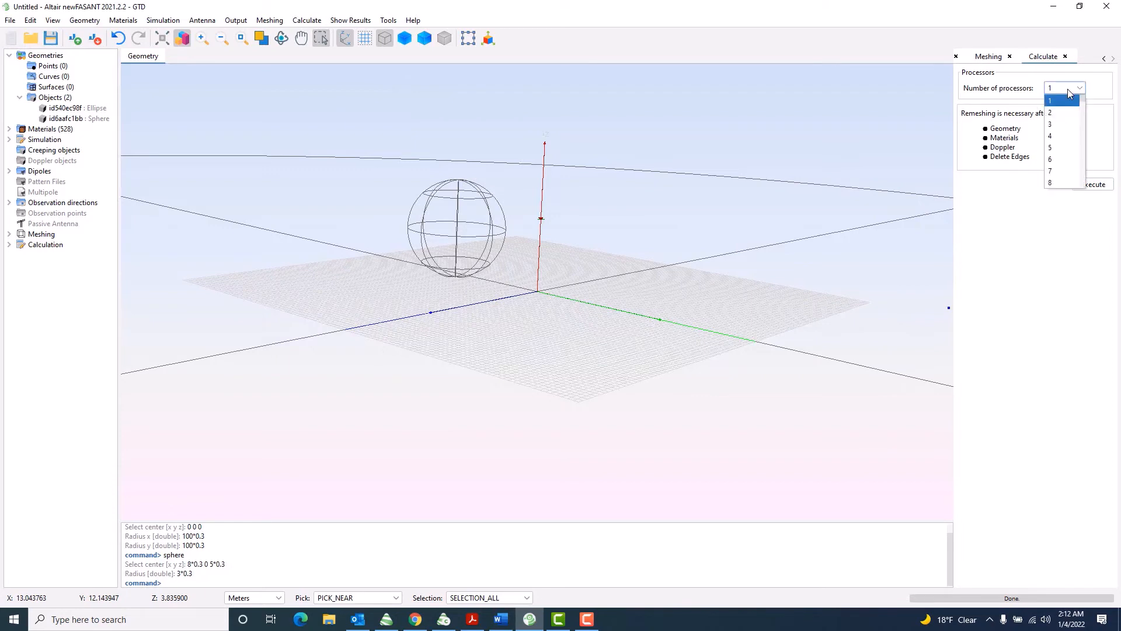
{"action": "left_click", "coordinate": [1066, 183]}
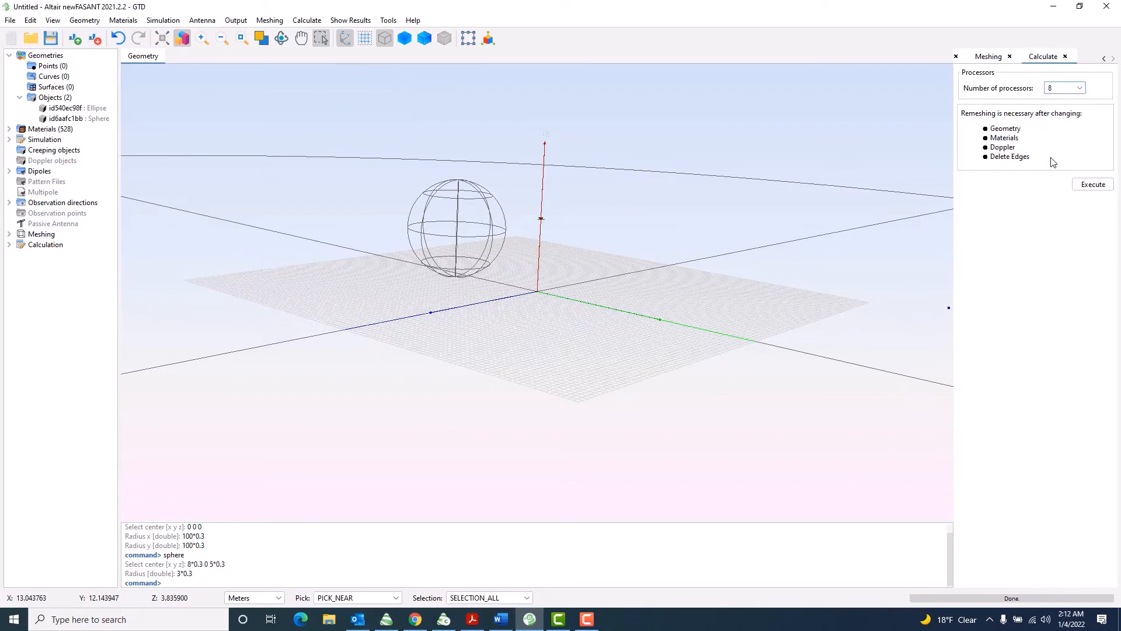
{"action": "left_click", "coordinate": [1093, 185]}
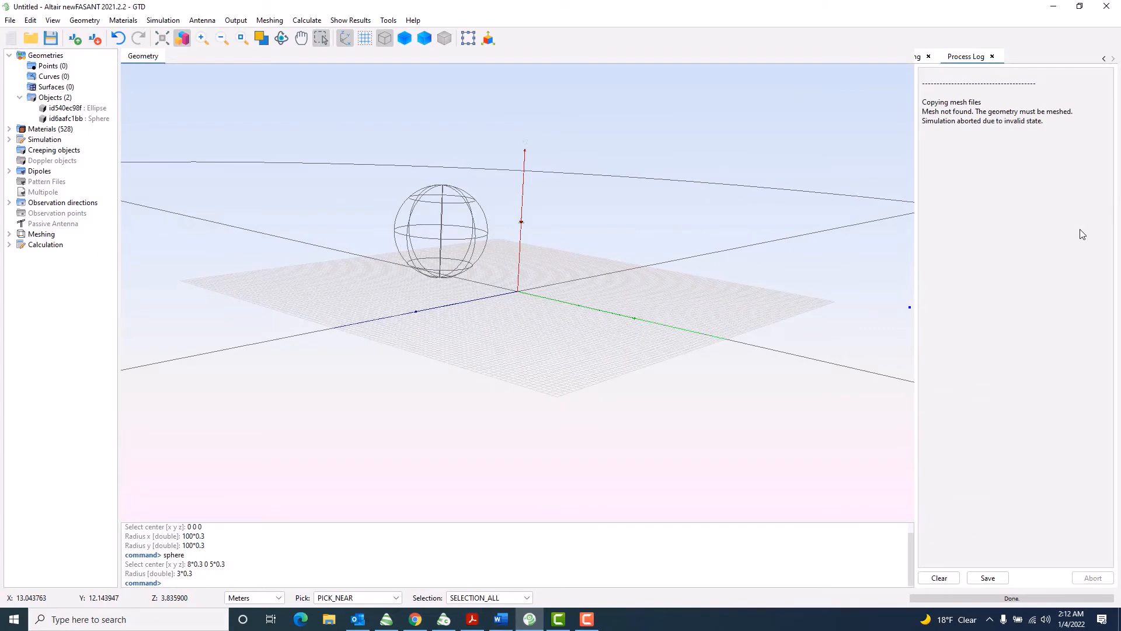
Step: Mesh the geometry using 8 processors and execute the GTD simulation with 8 calculation processors
{"action": "left_click", "coordinate": [992, 56]}
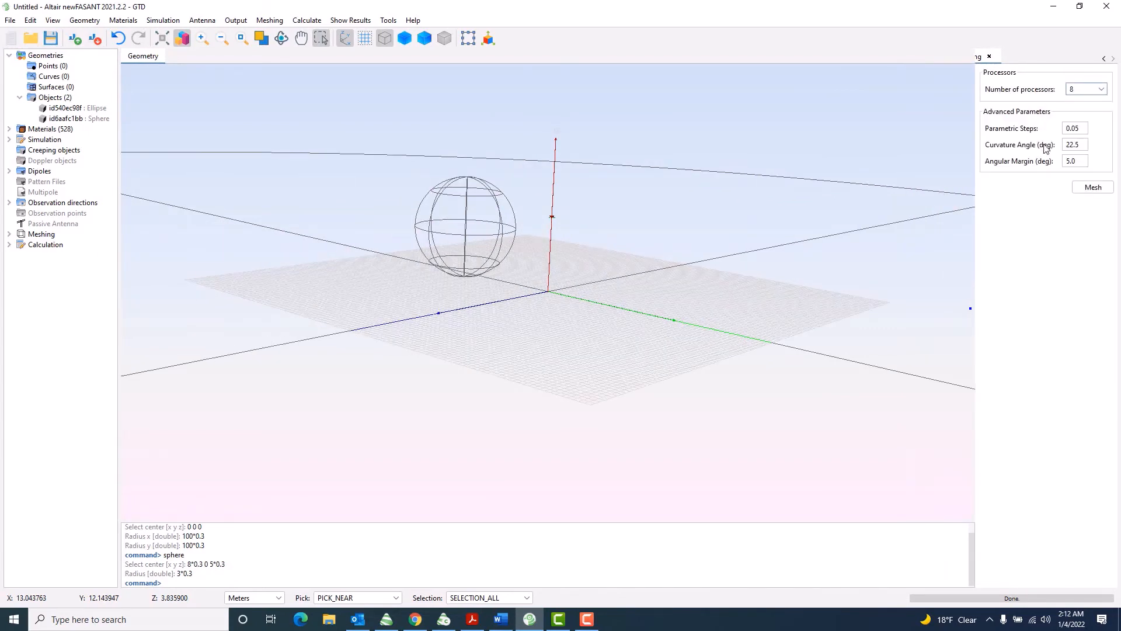
{"action": "left_click", "coordinate": [1100, 189]}
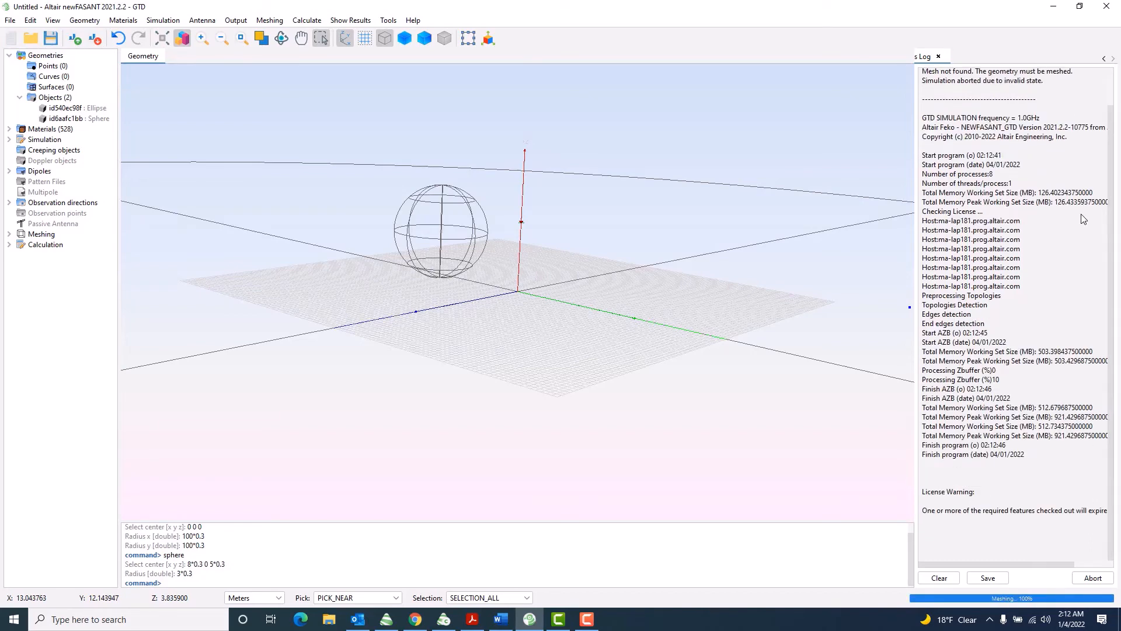
{"action": "left_click", "coordinate": [299, 20]}
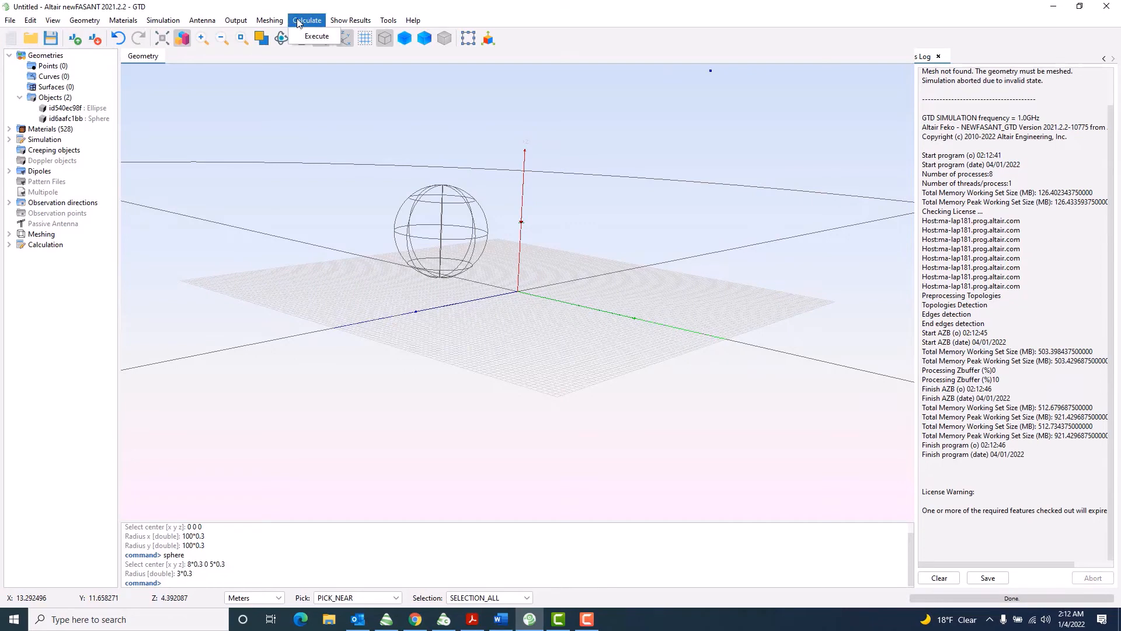
{"action": "left_click", "coordinate": [315, 36]}
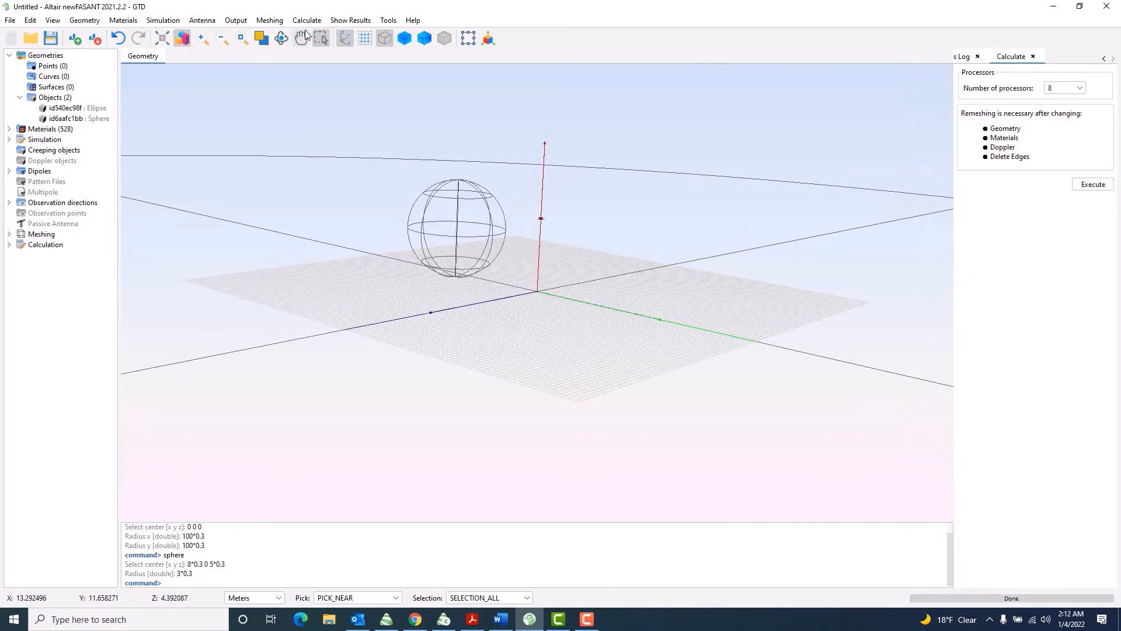
{"action": "left_click", "coordinate": [1082, 186]}
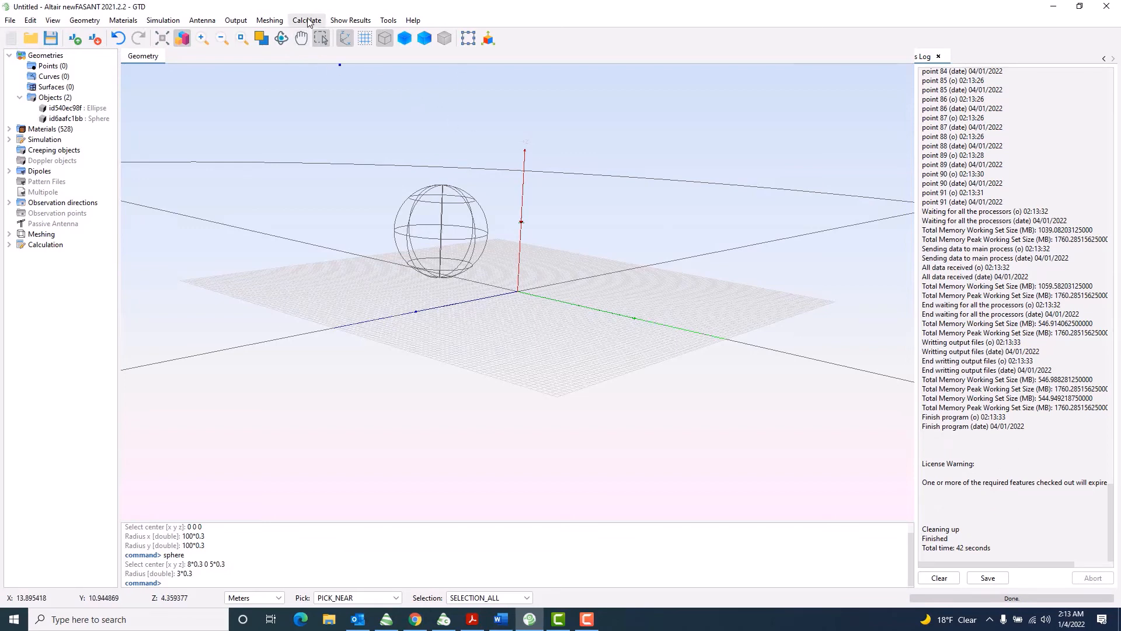
Step: Plot the simulated far-field cut as a linear amplitude graph of the total field
{"action": "left_click", "coordinate": [340, 22]}
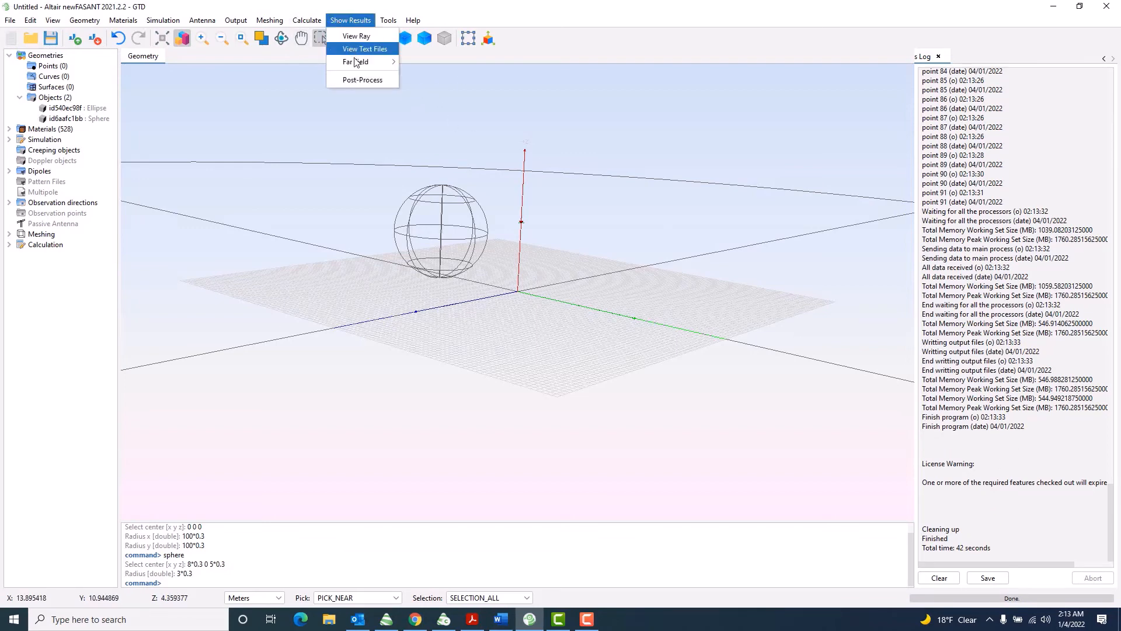
{"action": "mouse_move", "coordinate": [355, 63]}
{"action": "left_click", "coordinate": [451, 61]}
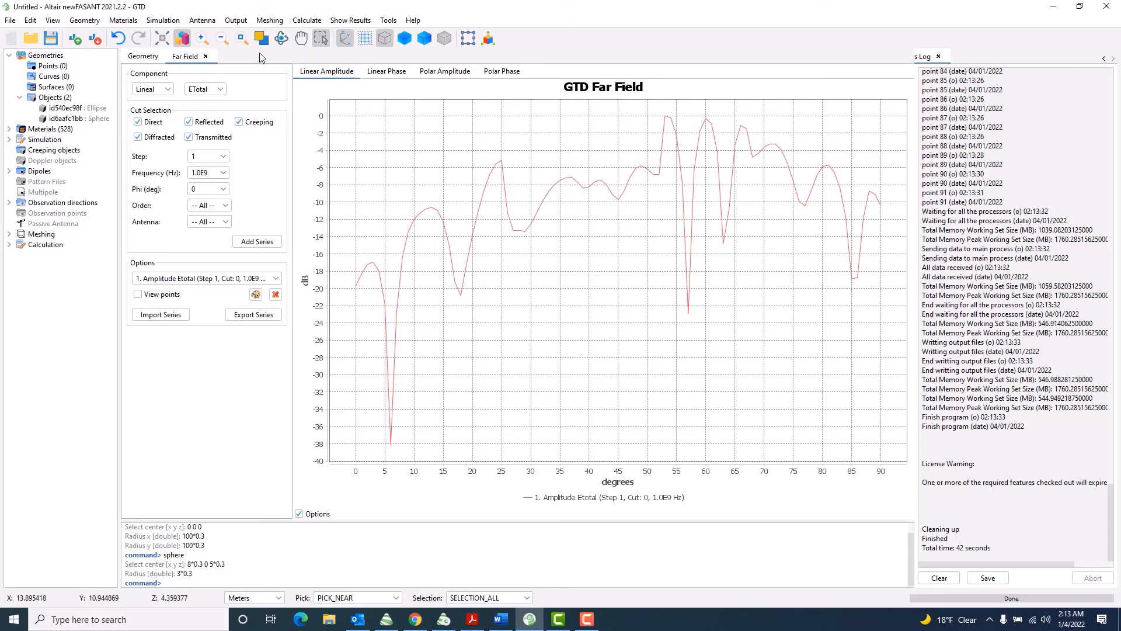
Step: Display the ray visualization for step 1 and examine the rays around the sphere and across the full observation arc
{"action": "left_click", "coordinate": [349, 21]}
{"action": "left_click", "coordinate": [349, 38]}
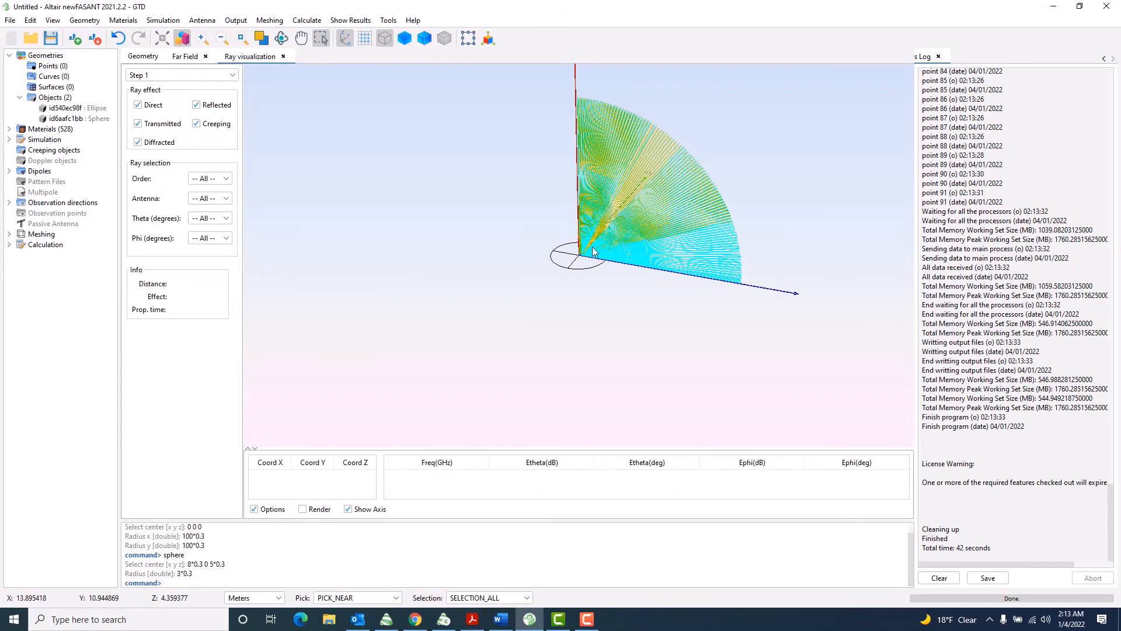
{"action": "scroll", "coordinate": [609, 222], "scroll_direction": "up", "scroll_amount": 6}
{"action": "scroll", "coordinate": [659, 212], "scroll_direction": "up", "scroll_amount": 5}
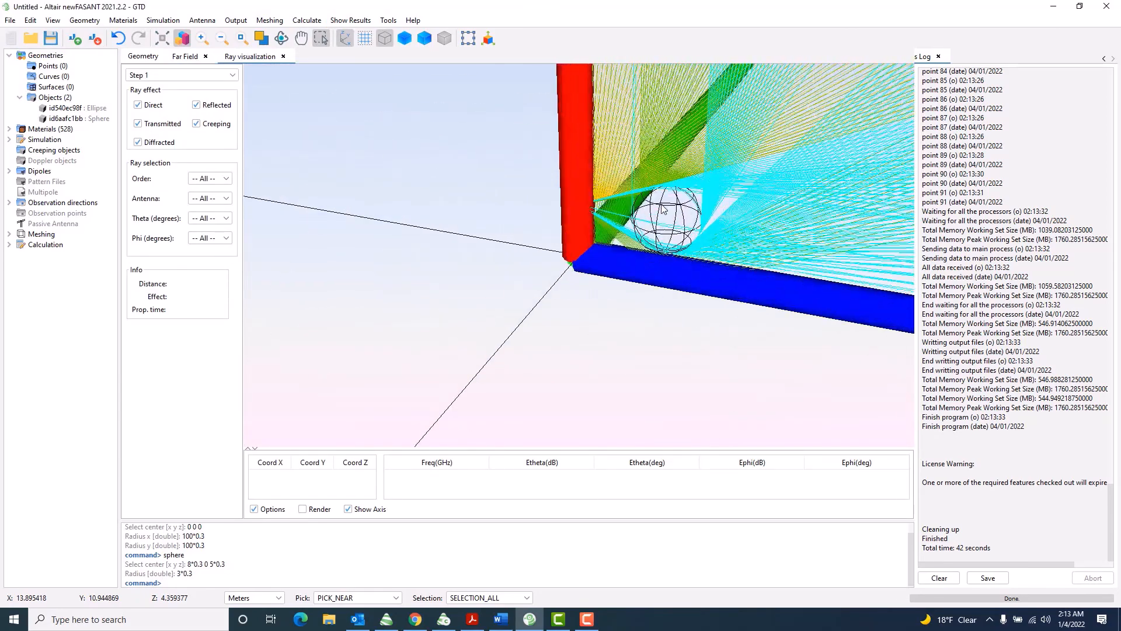
{"action": "scroll", "coordinate": [661, 201], "scroll_direction": "down", "scroll_amount": 4}
{"action": "scroll", "coordinate": [655, 196], "scroll_direction": "down", "scroll_amount": 6}
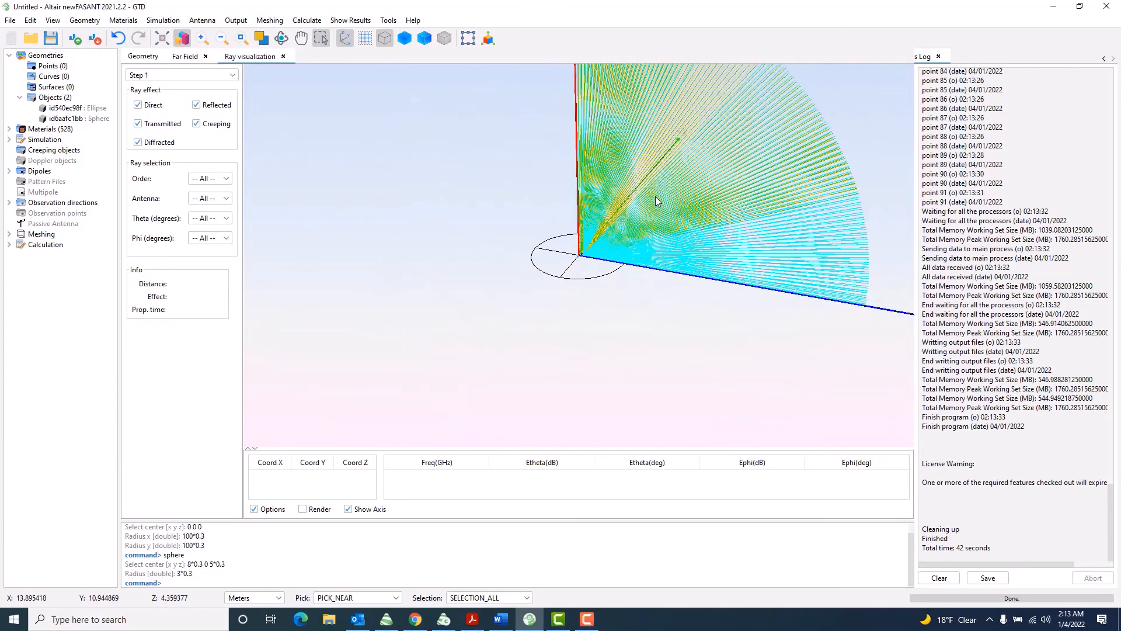
{"action": "scroll", "coordinate": [655, 200], "scroll_direction": "up", "scroll_amount": 4}
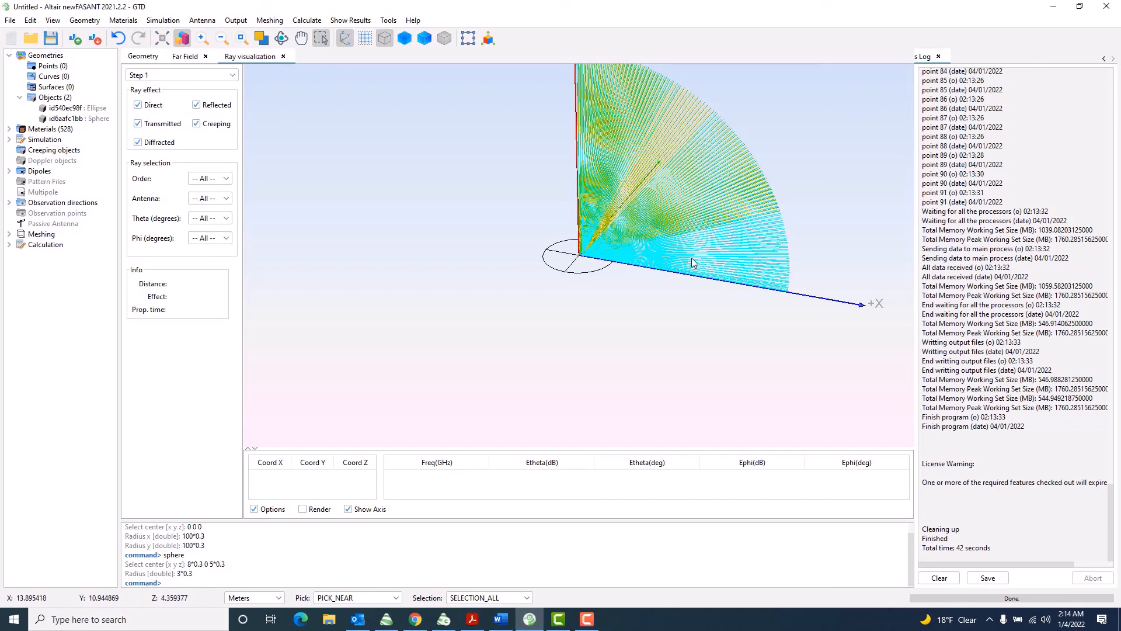
Step: Return to the far-field plot and review the linear amplitude curve over the observation angles
{"action": "left_click", "coordinate": [185, 57]}
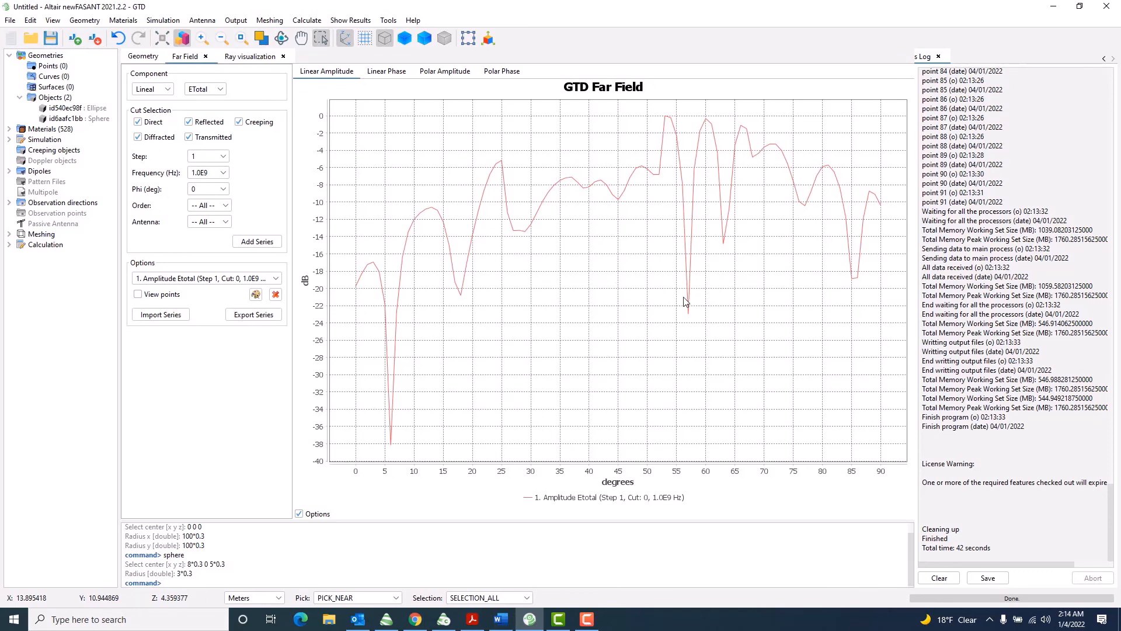
{"action": "left_click", "coordinate": [959, 38]}
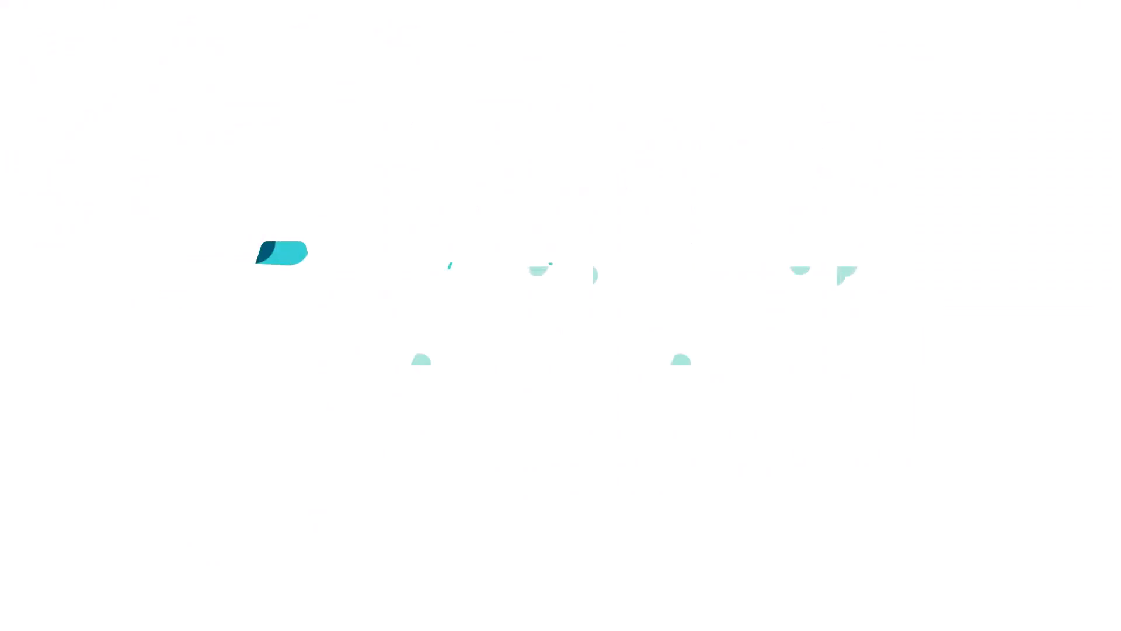